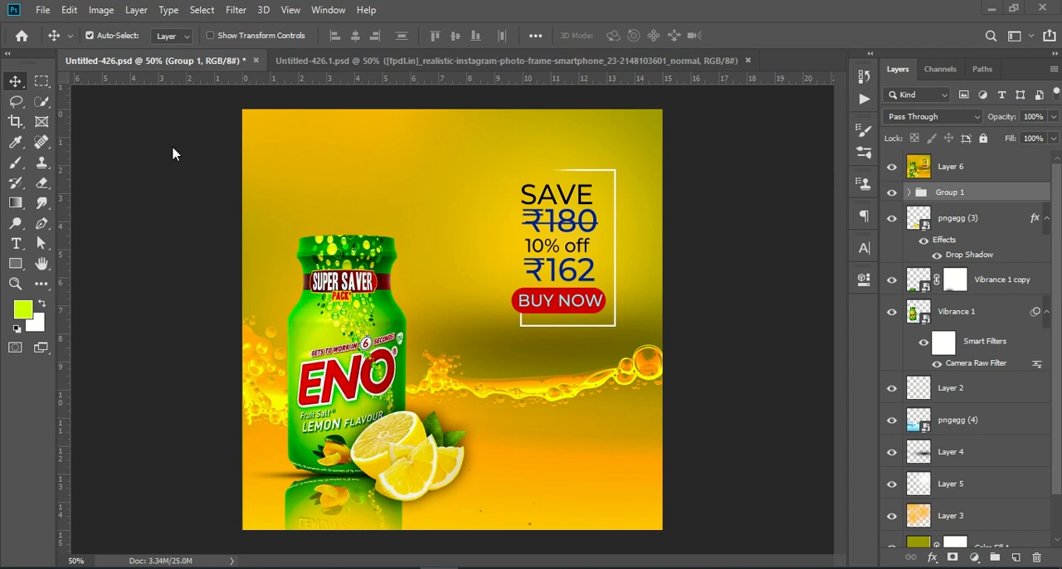
# - Create a new 1080 x 1080 px document at 72 ppi with a white background
pyautogui.press('shift')
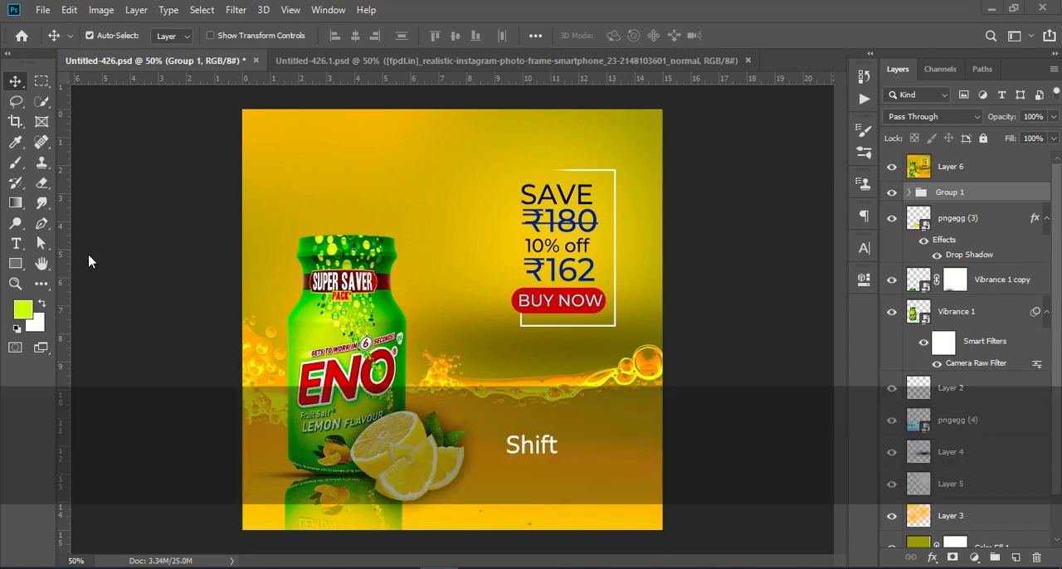
pyautogui.hotkey('shift', 'd')
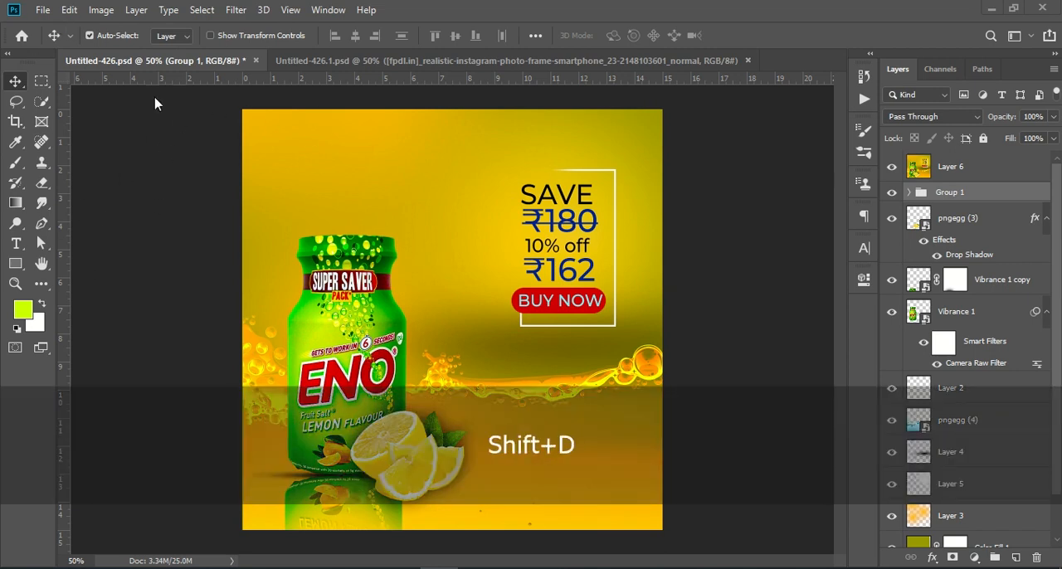
pyautogui.click(42, 10)
pyautogui.click(69, 30)
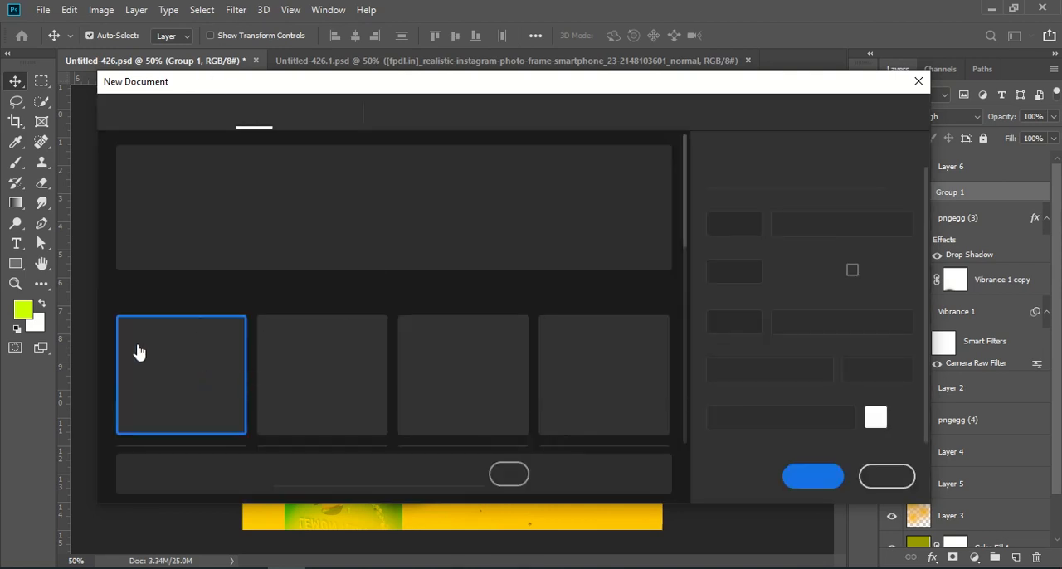
pyautogui.doubleClick(744, 223)
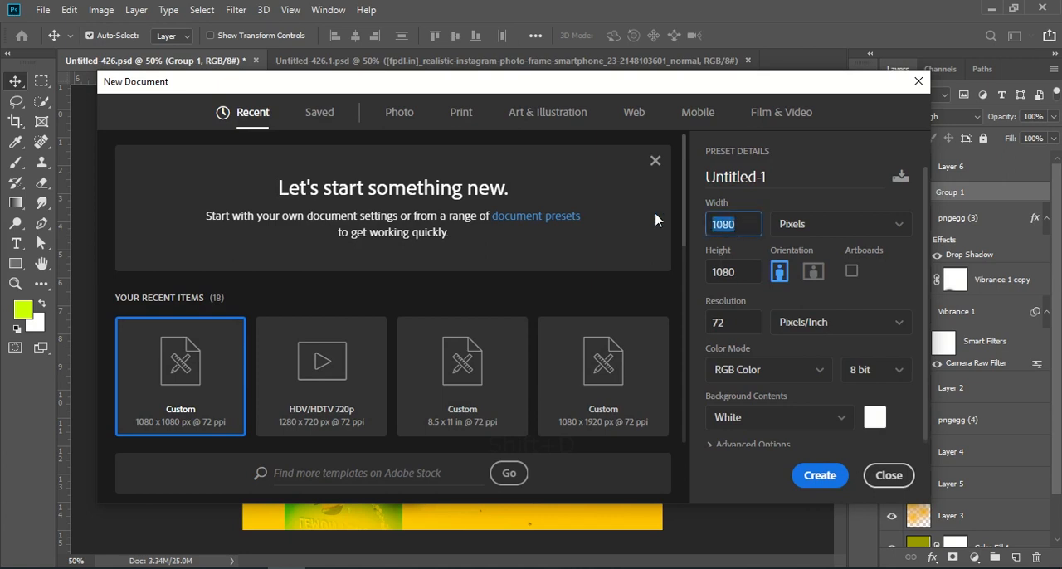
pyautogui.press('Tab')
pyautogui.press('Tab')
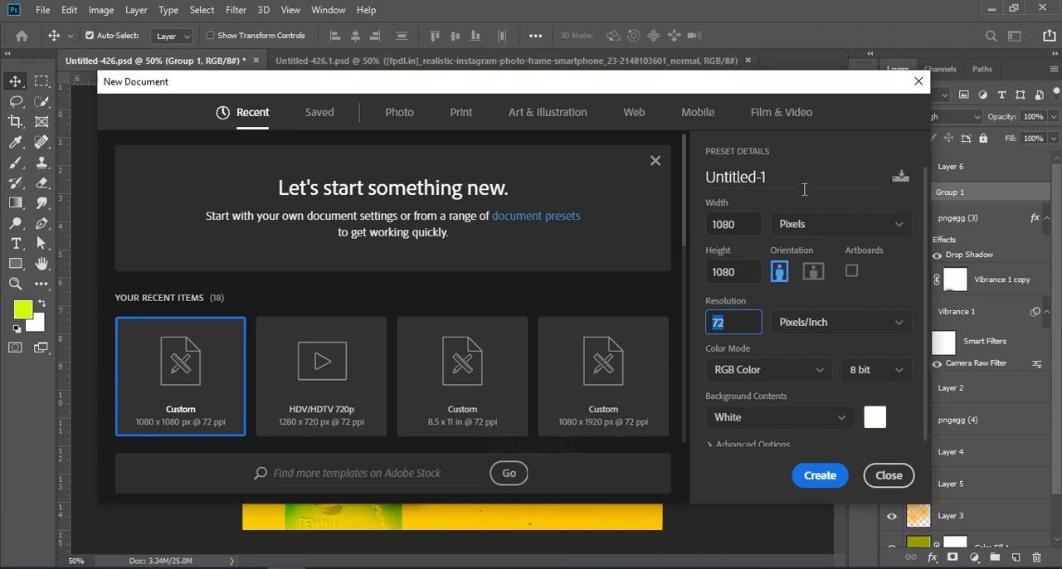
pyautogui.click(743, 233)
pyautogui.click(739, 270)
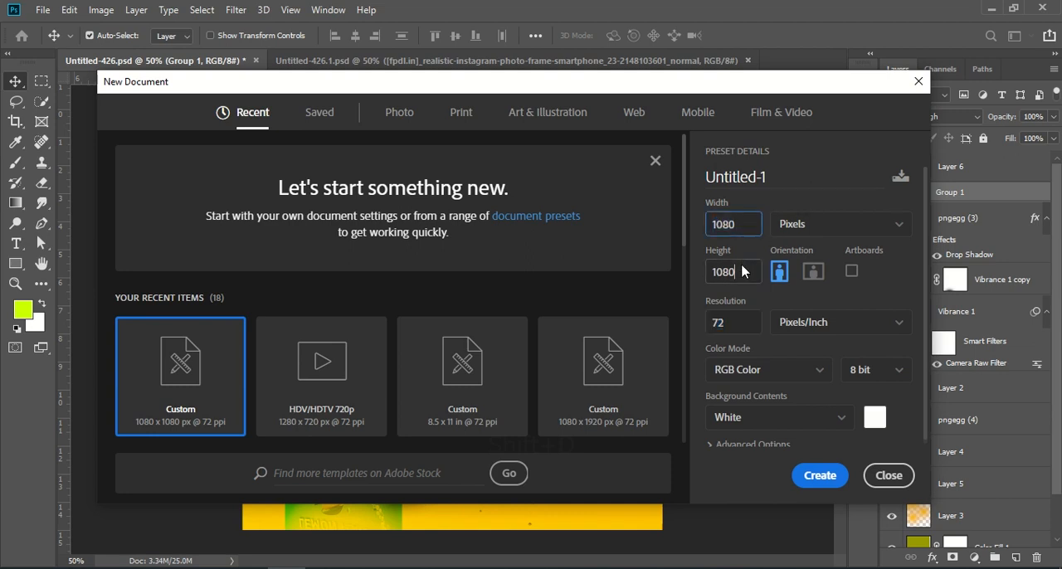
pyautogui.click(818, 476)
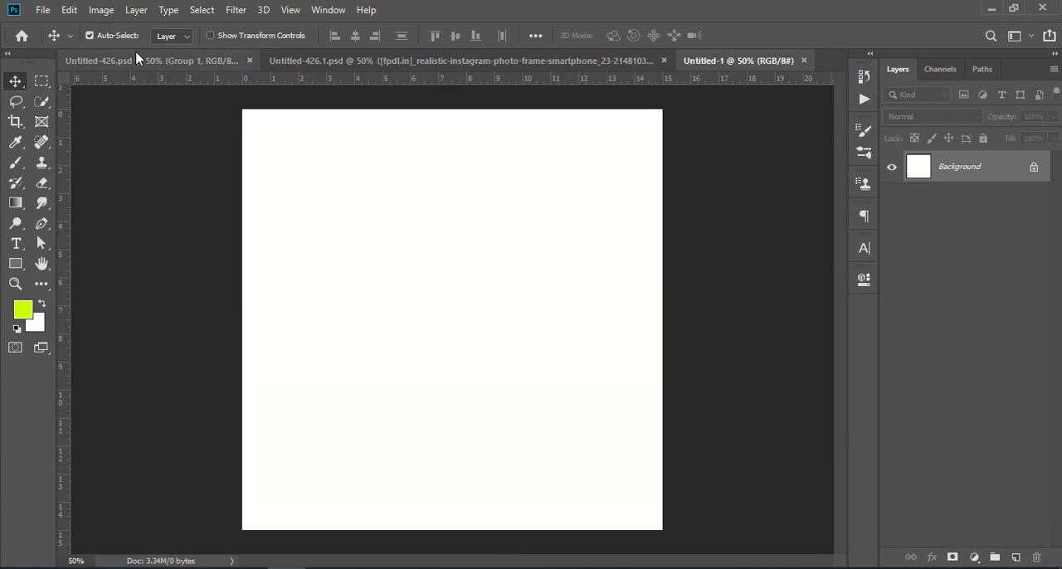
# - Copy the Vibrance 1 bottle layer from the poster document into the new document
pyautogui.click(156, 60)
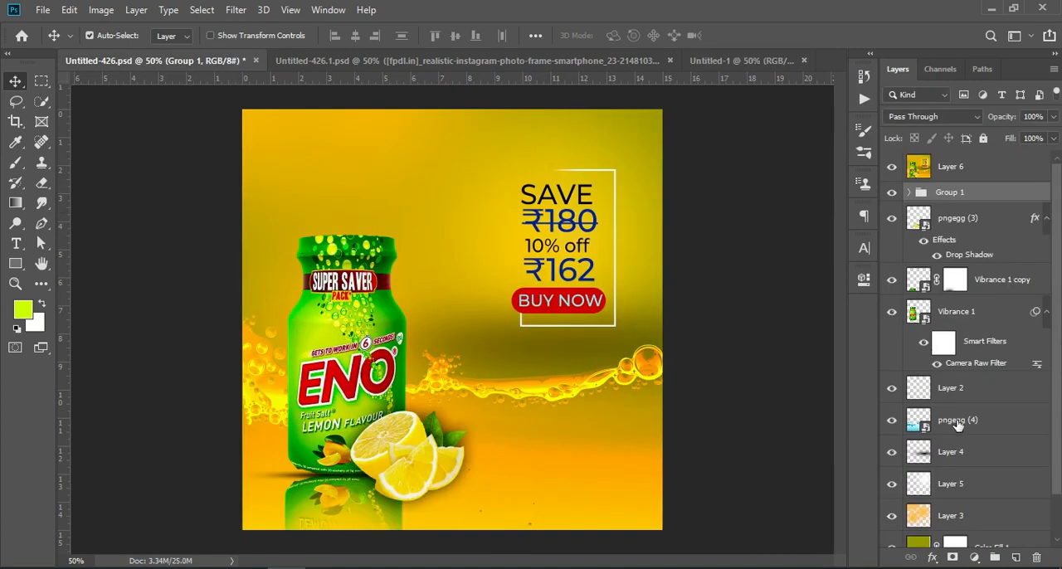
pyautogui.click(982, 313)
pyautogui.moveTo(995, 316); pyautogui.dragTo(402, 349)
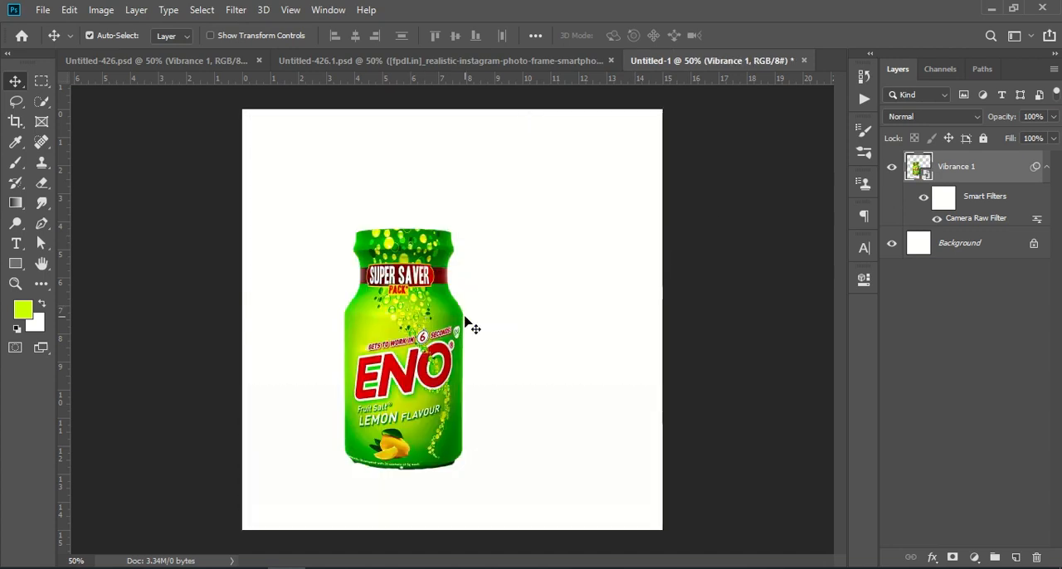
# - Convert the Vibrance 1 bottle layer to a smart object
pyautogui.click(892, 170)
pyautogui.click(892, 169)
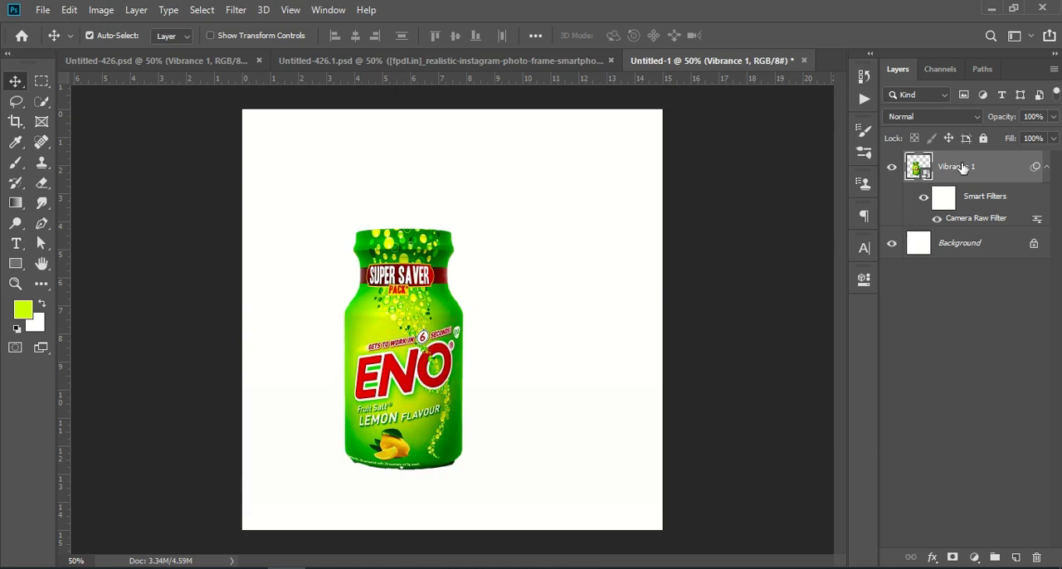
pyautogui.rightClick(962, 168)
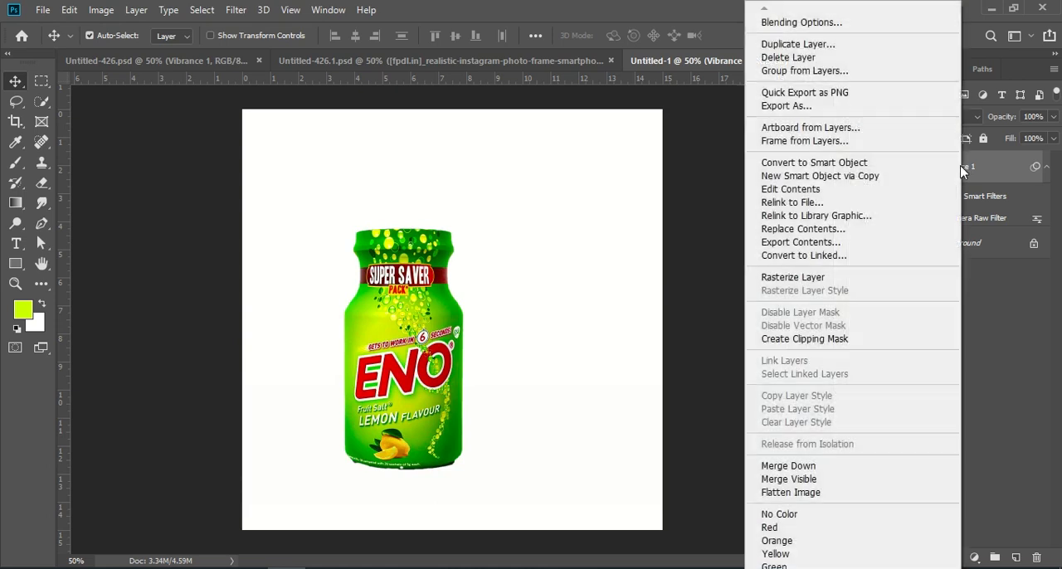
pyautogui.click(870, 166)
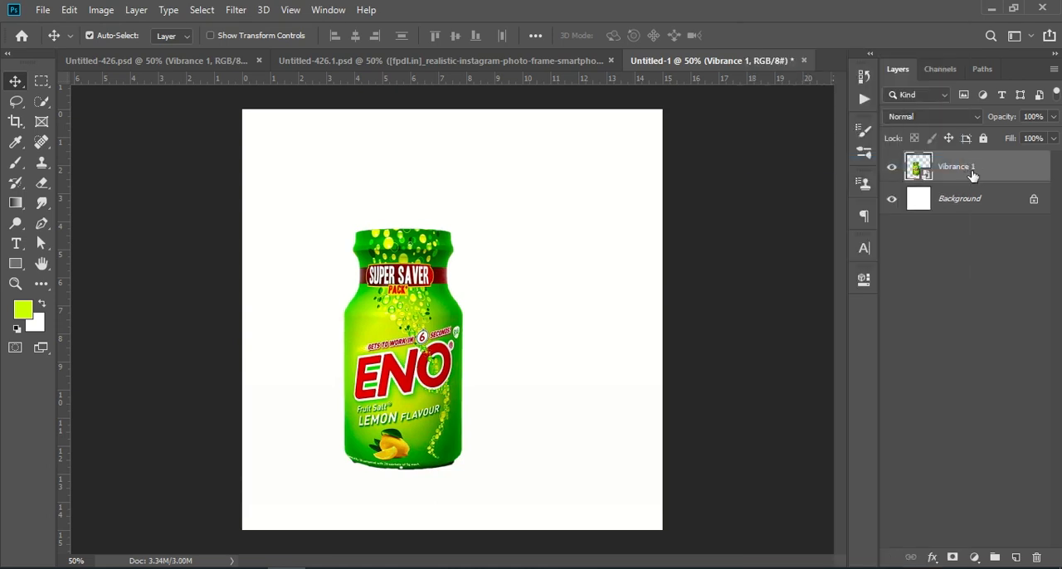
# - Free-transform the bottle, scaling it to about 99% and moving it toward the canvas's left side
pyautogui.hotkey('ctrl', 't')
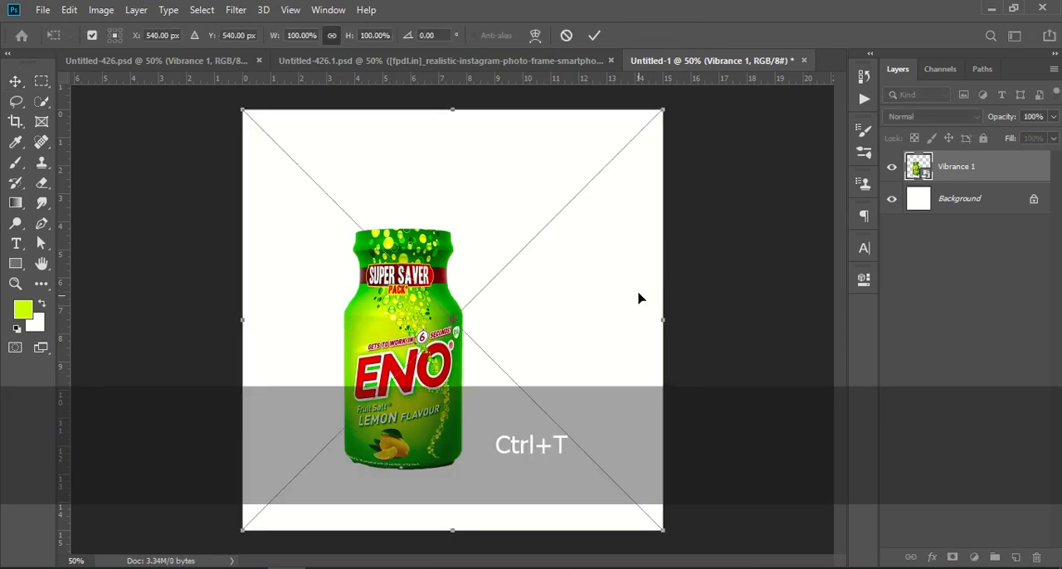
pyautogui.moveTo(668, 323); pyautogui.dragTo(588, 326)
pyautogui.moveTo(429, 322); pyautogui.dragTo(395, 351)
pyautogui.moveTo(378, 171); pyautogui.dragTo(379, 111)
pyautogui.moveTo(337, 270); pyautogui.dragTo(343, 290)
pyautogui.moveTo(383, 131); pyautogui.dragTo(384, 114)
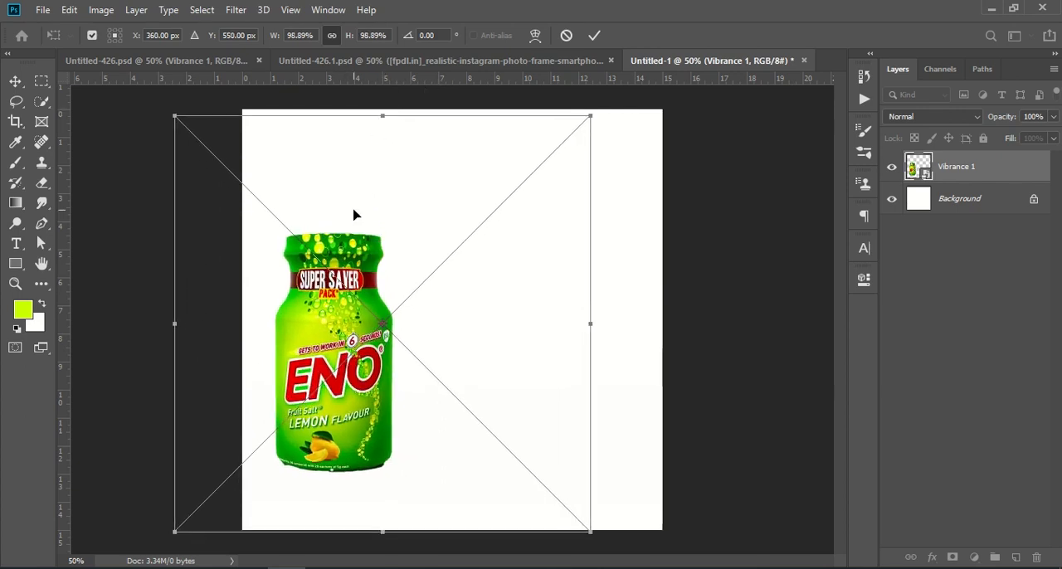
pyautogui.moveTo(331, 245); pyautogui.dragTo(331, 238)
pyautogui.press('Return')
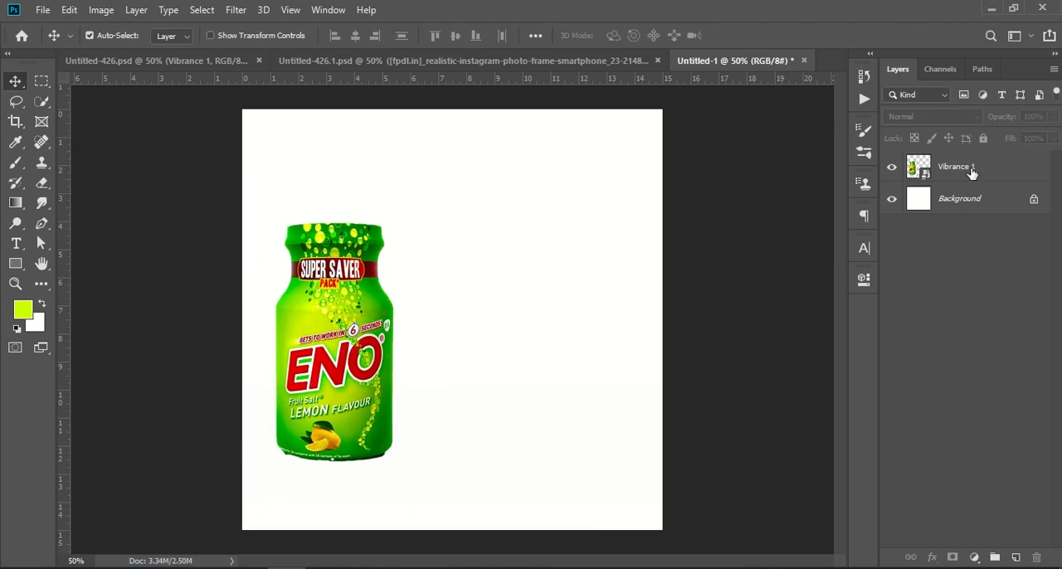
# - Add a Vibrance adjustment clipped to the bottle with Vibrance +65 and Saturation +24
pyautogui.click(974, 558)
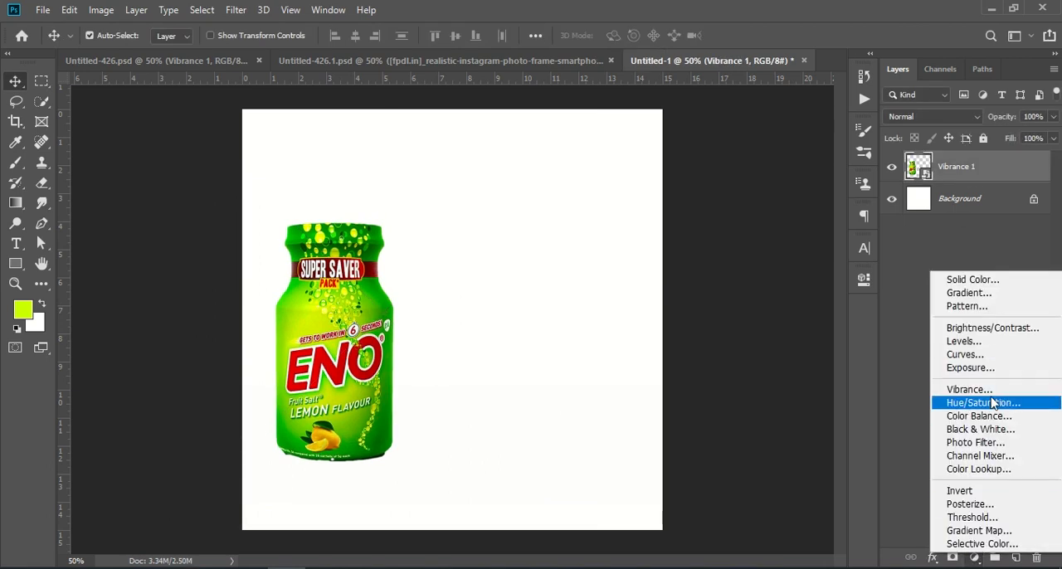
pyautogui.click(969, 389)
pyautogui.moveTo(730, 341); pyautogui.dragTo(760, 371)
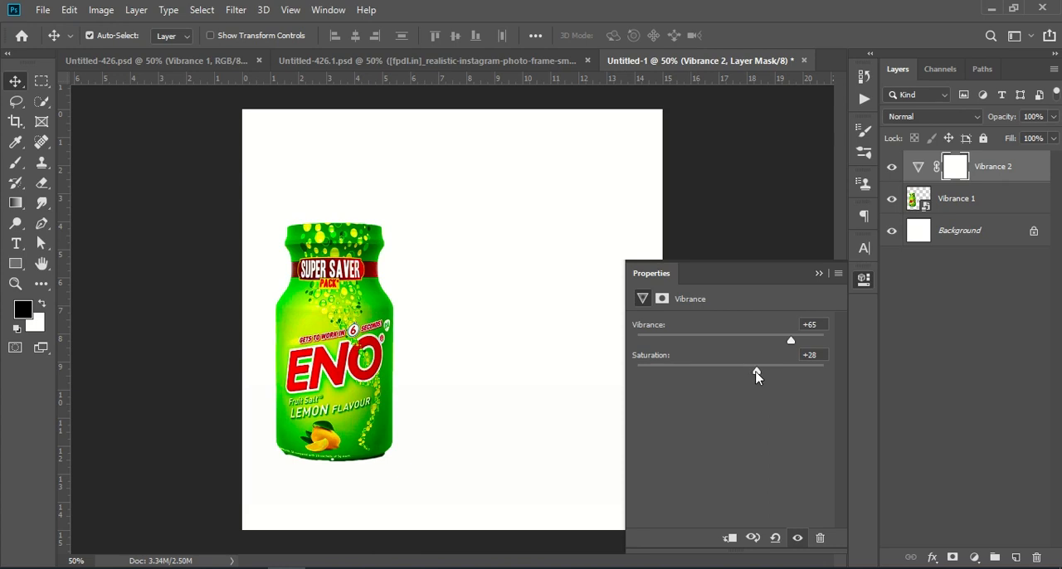
pyautogui.click(729, 536)
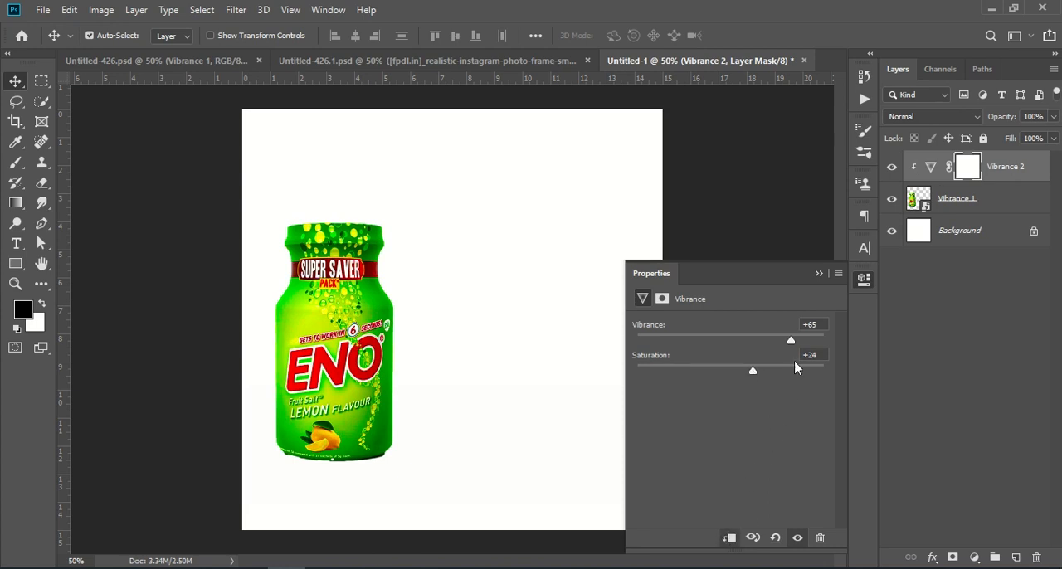
pyautogui.click(816, 274)
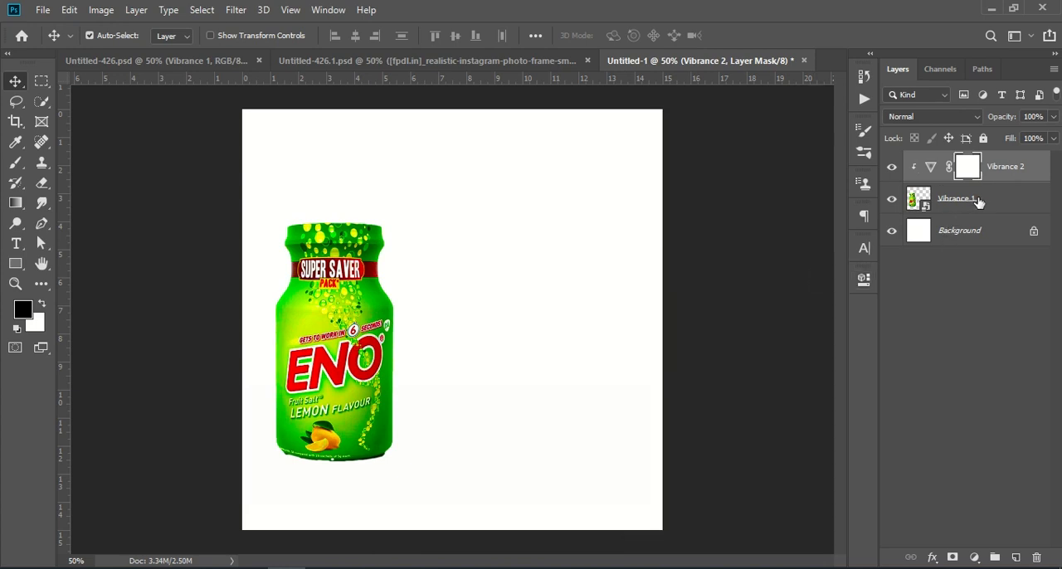
# - Convert the bottle and its Vibrance adjustment together into one smart object
pyautogui.keyDown('ctrl'); pyautogui.click(977, 203); pyautogui.keyUp('ctrl')
pyautogui.rightClick(977, 203)
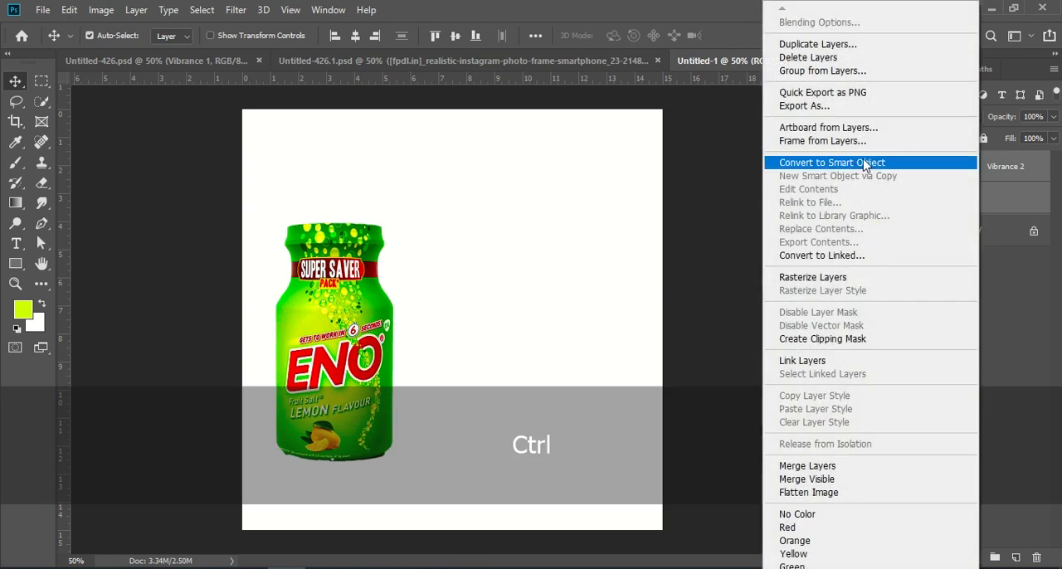
pyautogui.click(863, 163)
# - Duplicate the bottle, flip the copy vertically and move it beneath the bottle as a reflection
pyautogui.moveTo(971, 170); pyautogui.dragTo(1015, 554)
pyautogui.hotkey('ctrl', 't')
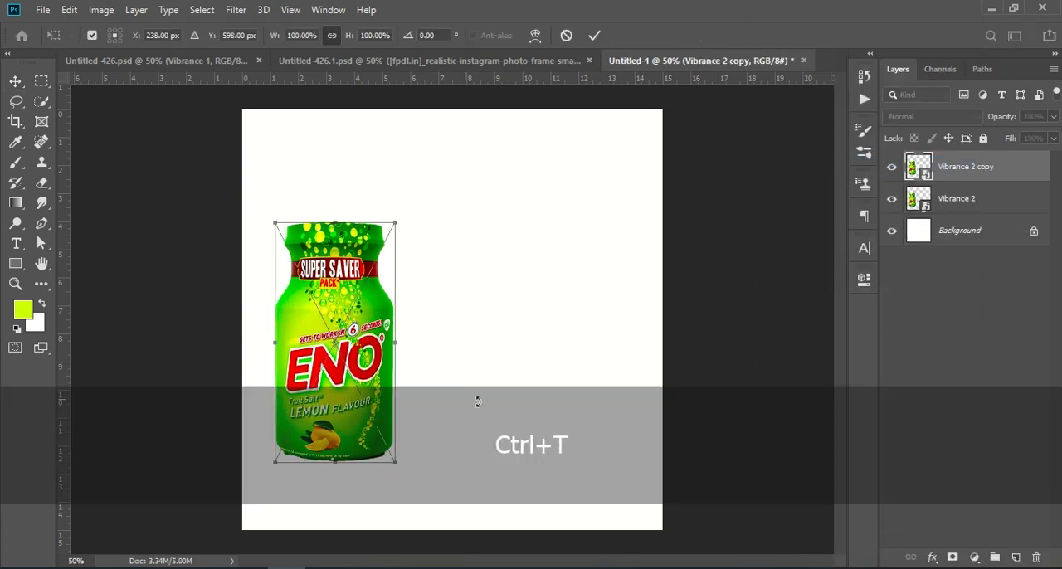
pyautogui.rightClick(345, 332)
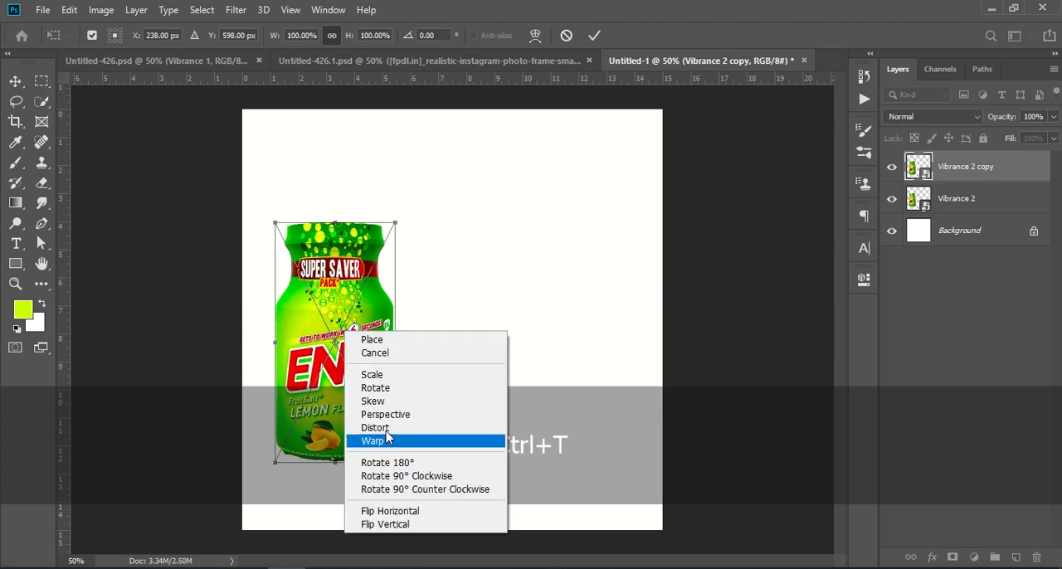
pyautogui.click(403, 525)
pyautogui.moveTo(366, 290); pyautogui.dragTo(364, 517)
pyautogui.press('Return')
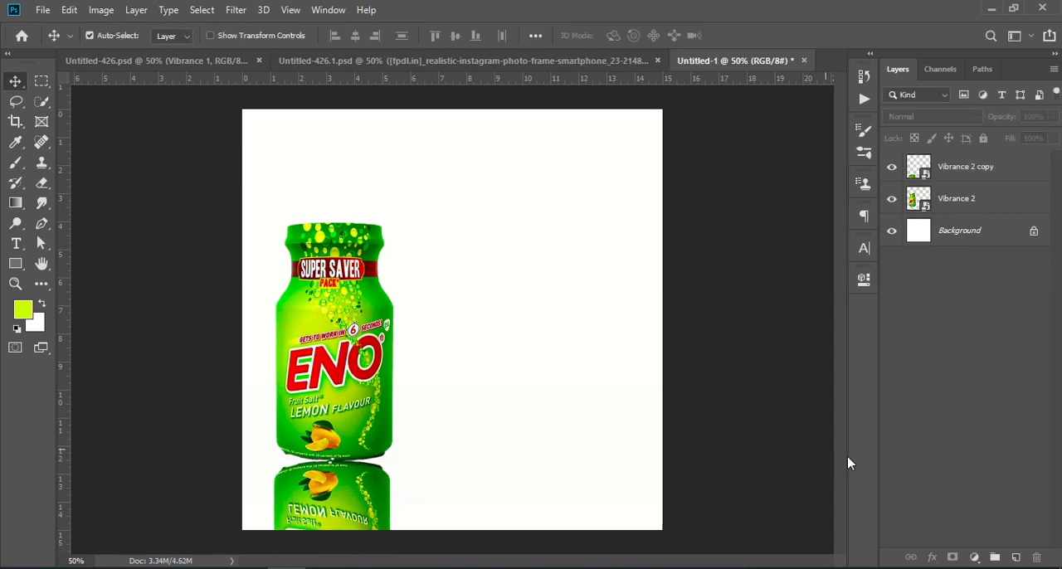
# - Add a Solid Color fill layer above the Background in green #009900
pyautogui.click(972, 235)
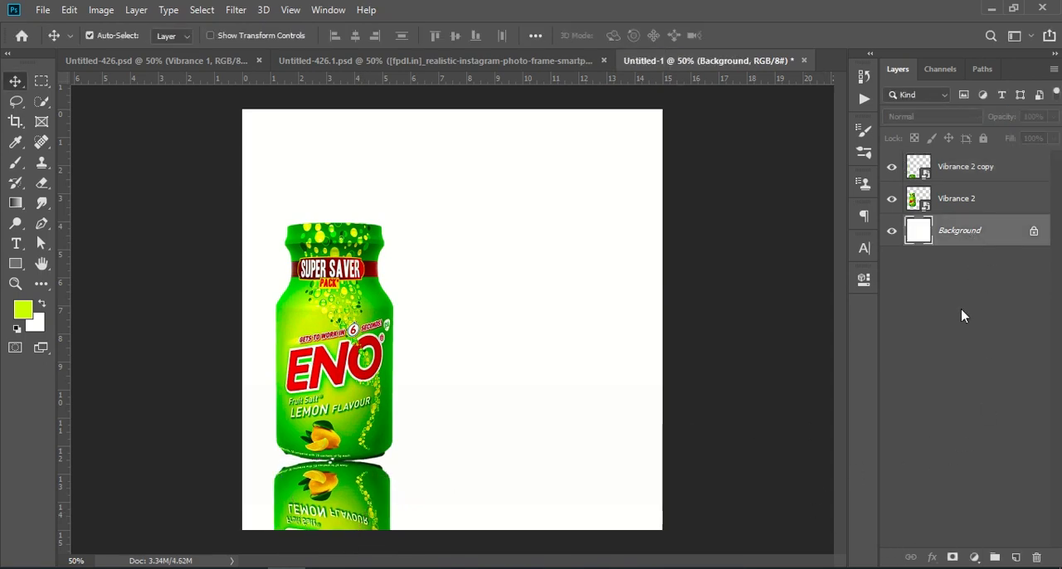
pyautogui.click(974, 557)
pyautogui.click(996, 286)
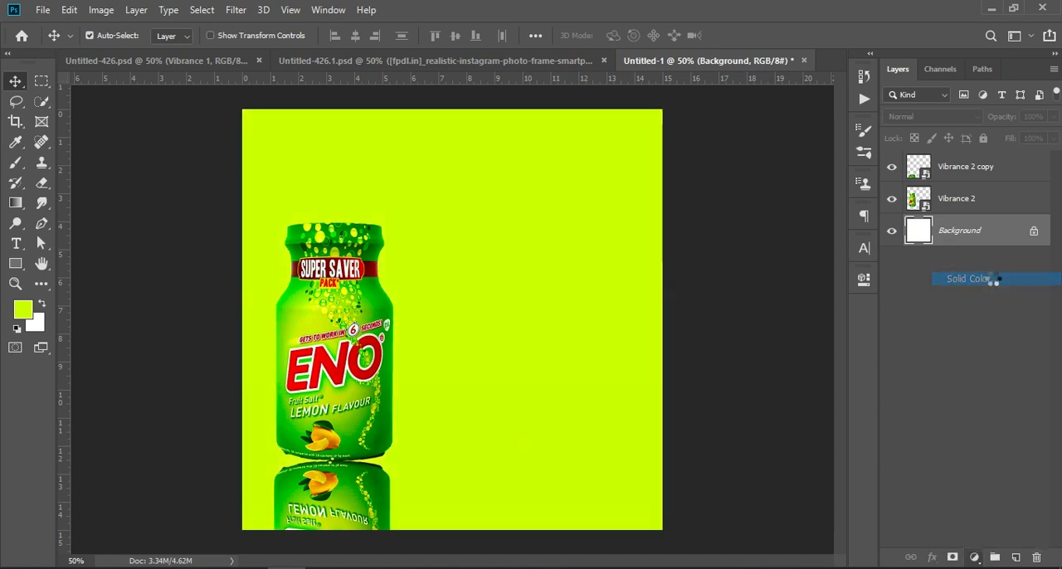
pyautogui.click(382, 430)
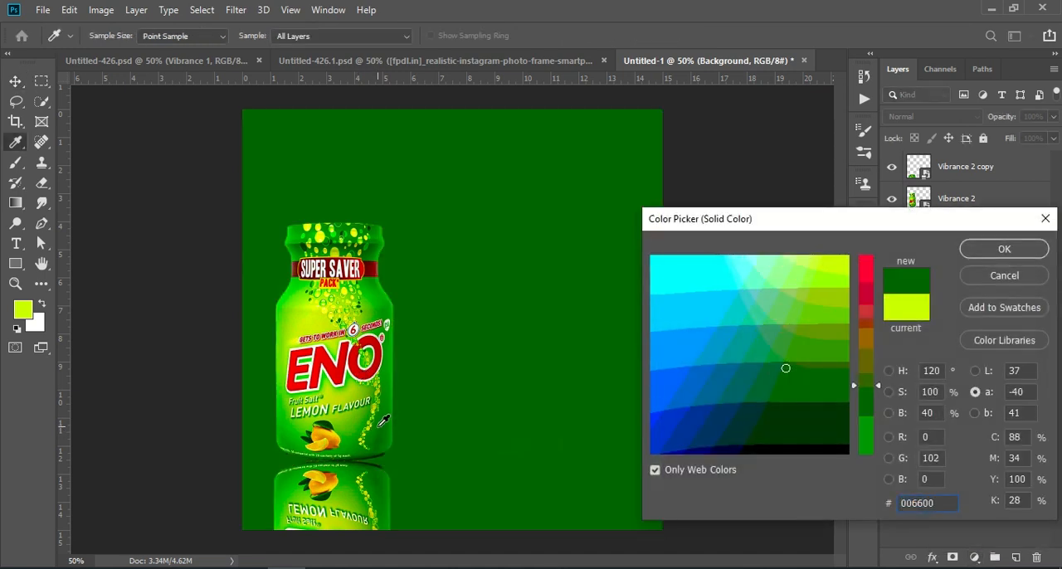
pyautogui.click(386, 413)
pyautogui.click(393, 387)
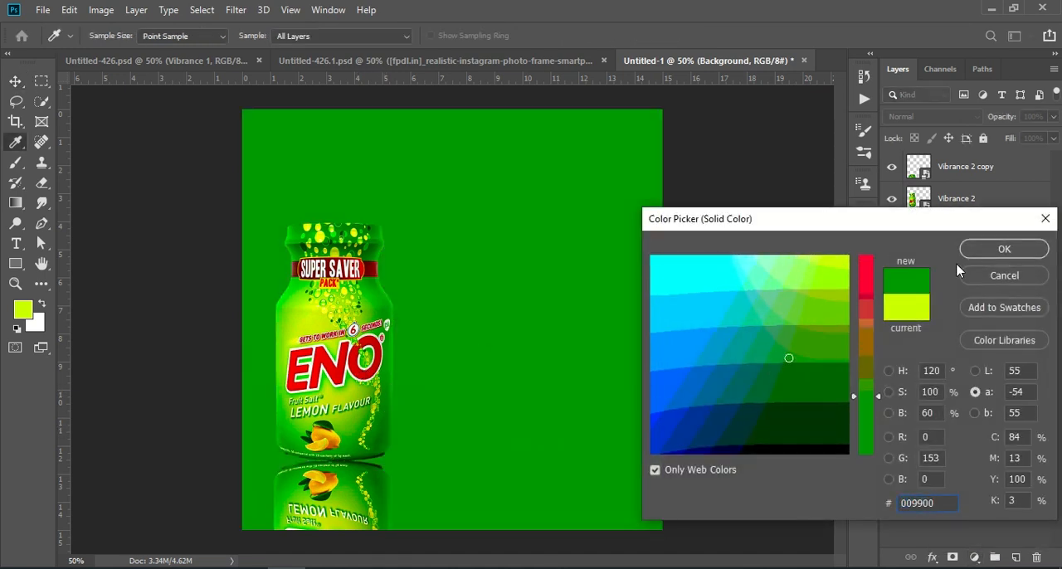
pyautogui.click(1003, 250)
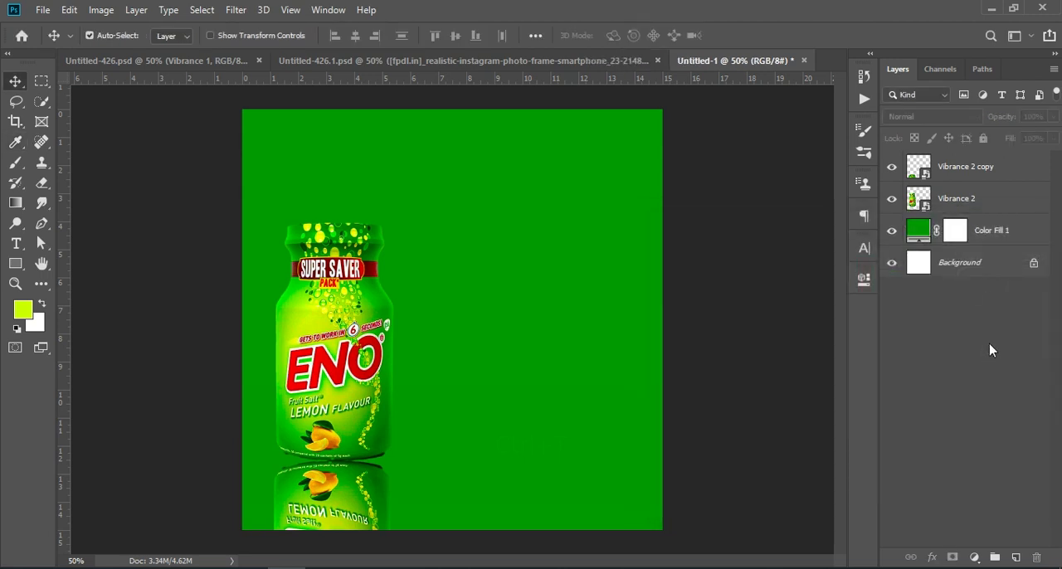
# - Add a new empty layer above the color fill and reset the colors to default black and white
pyautogui.click(1015, 557)
pyautogui.hotkey('shift', 'd')
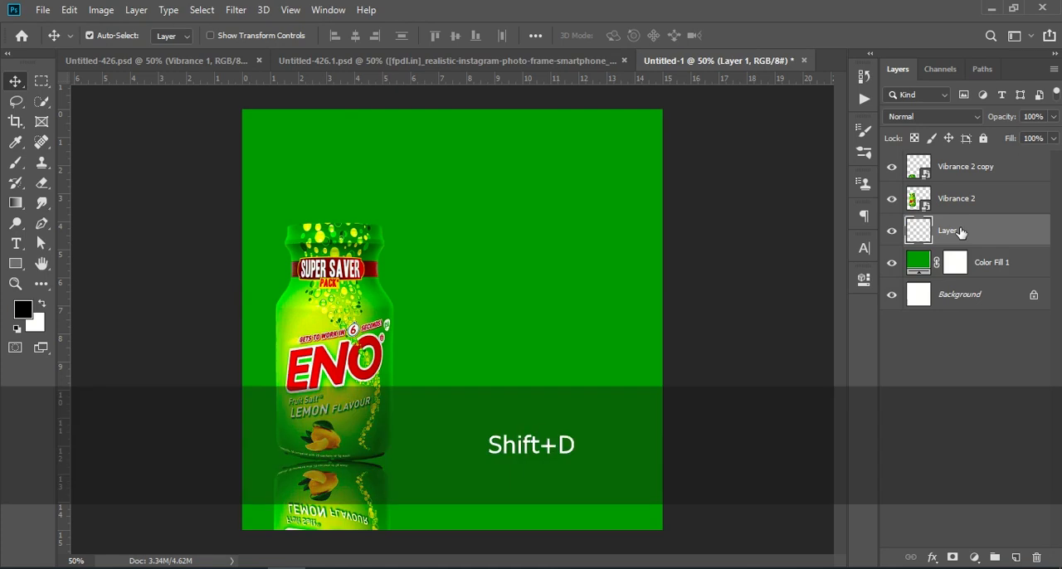
pyautogui.click(30, 316)
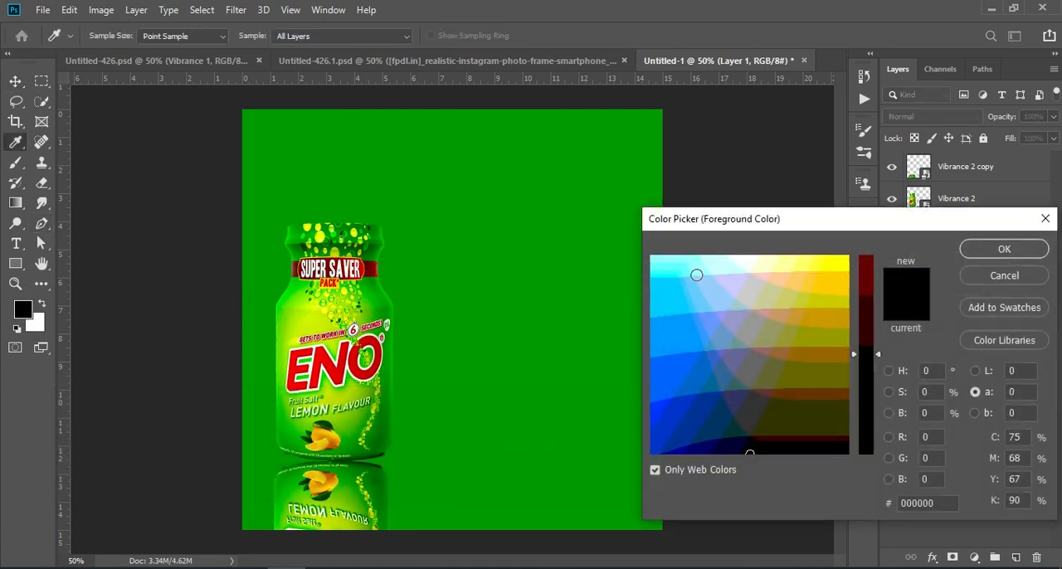
pyautogui.click(662, 260)
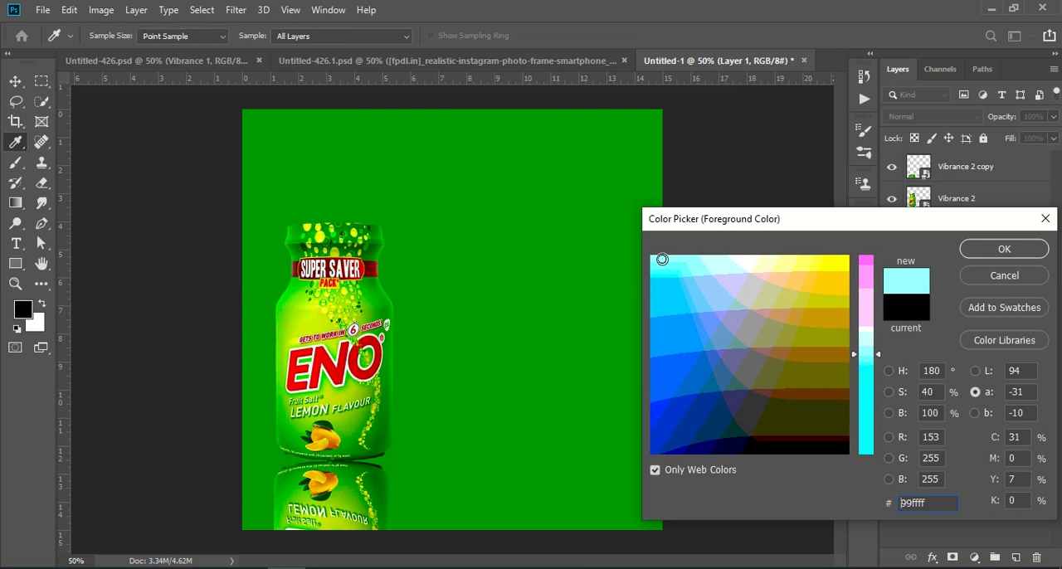
pyautogui.click(1000, 274)
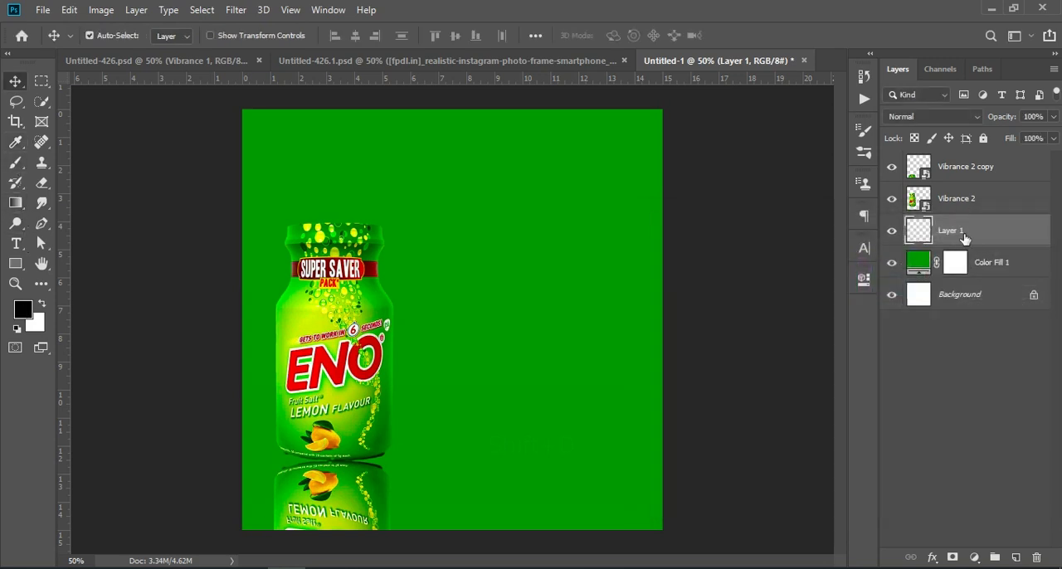
# - Paint a soft black spot with an 800 px brush near the canvas centre on the new layer
pyautogui.click(16, 162)
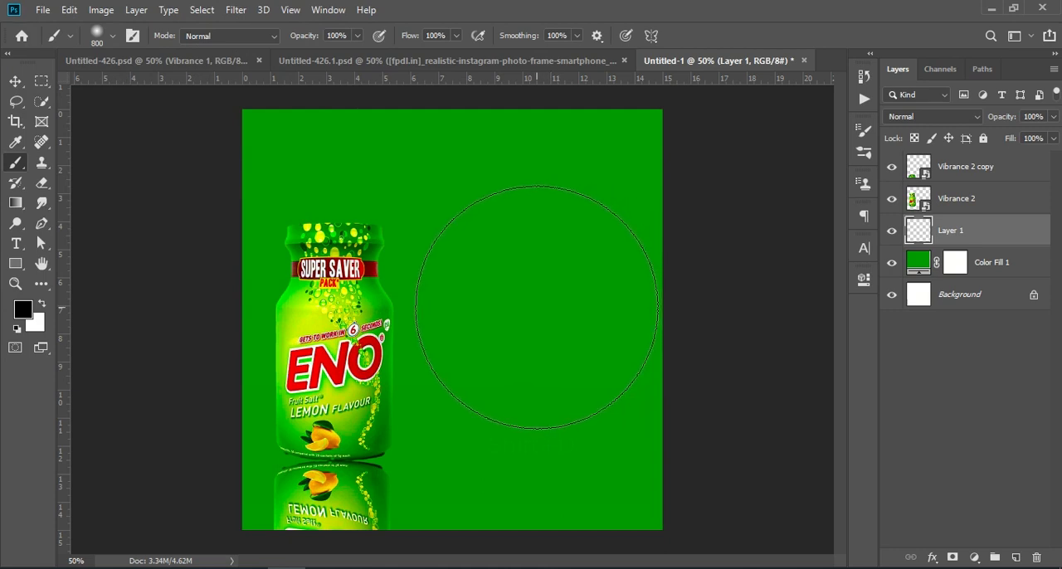
pyautogui.click(536, 307)
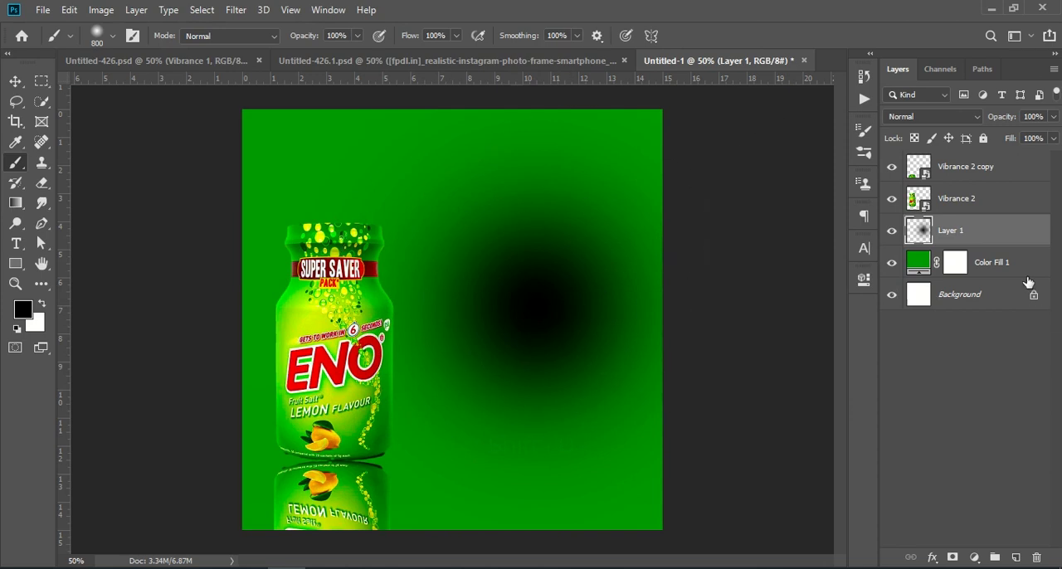
# - Squash the black spot into a thin horizontal streak and move it beneath the bottle
pyautogui.press('ctrl')
pyautogui.hotkey('ctrl', 't')
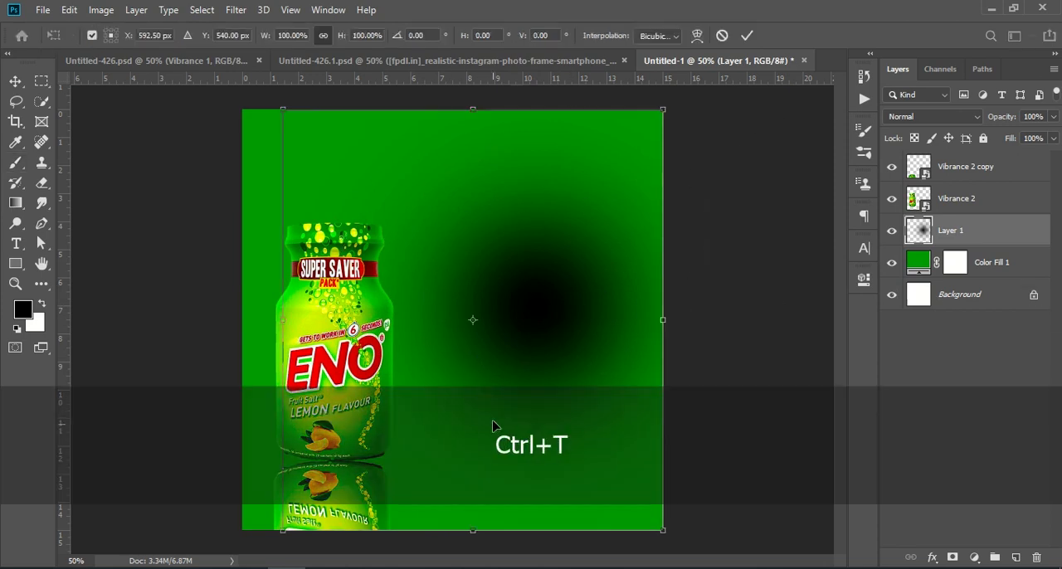
pyautogui.press('shift')
pyautogui.moveTo(473, 529); pyautogui.dragTo(476, 121)
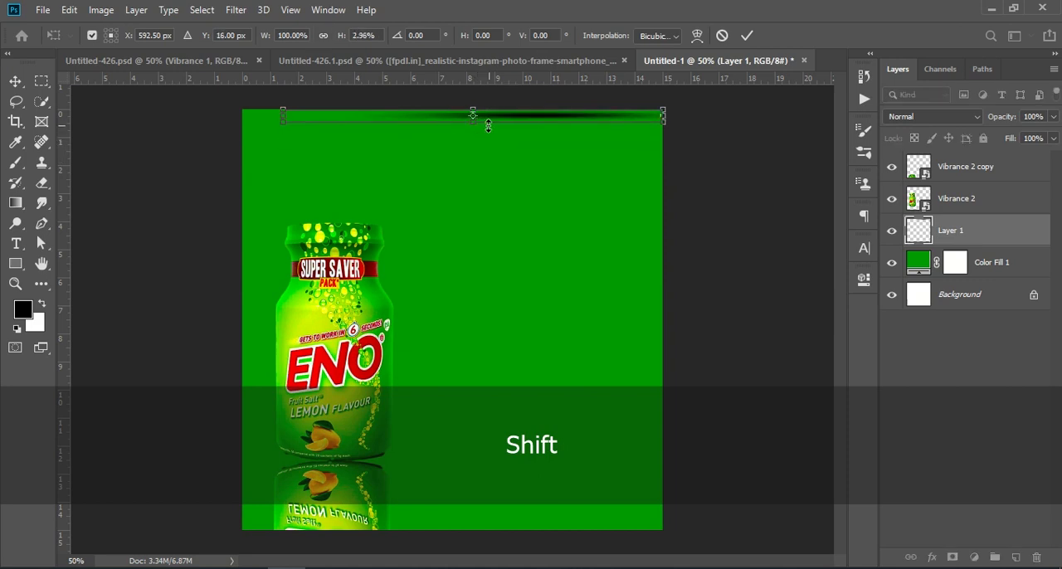
pyautogui.click(747, 35)
pyautogui.click(23, 83)
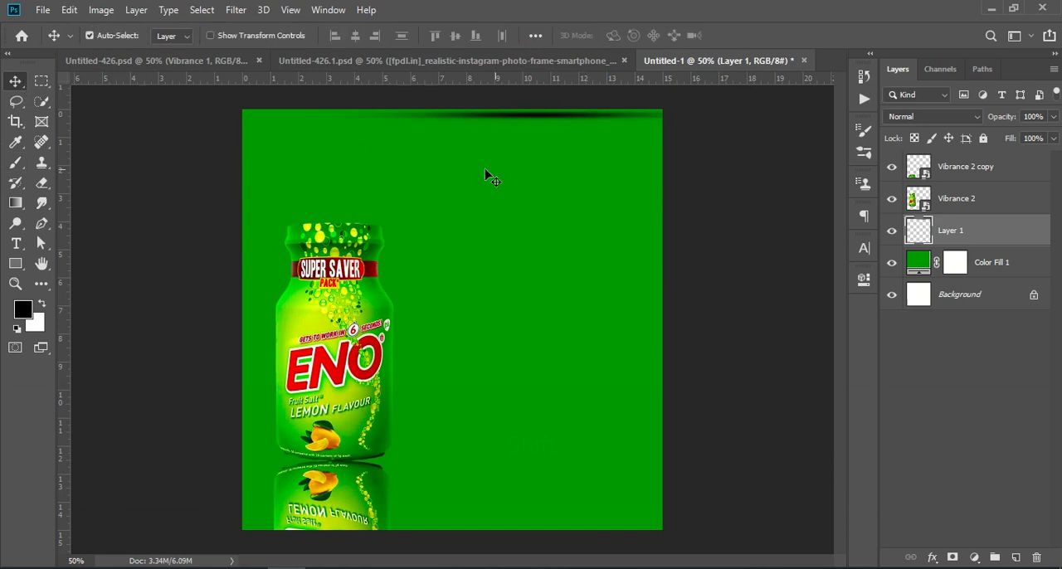
pyautogui.moveTo(567, 125); pyautogui.dragTo(373, 465)
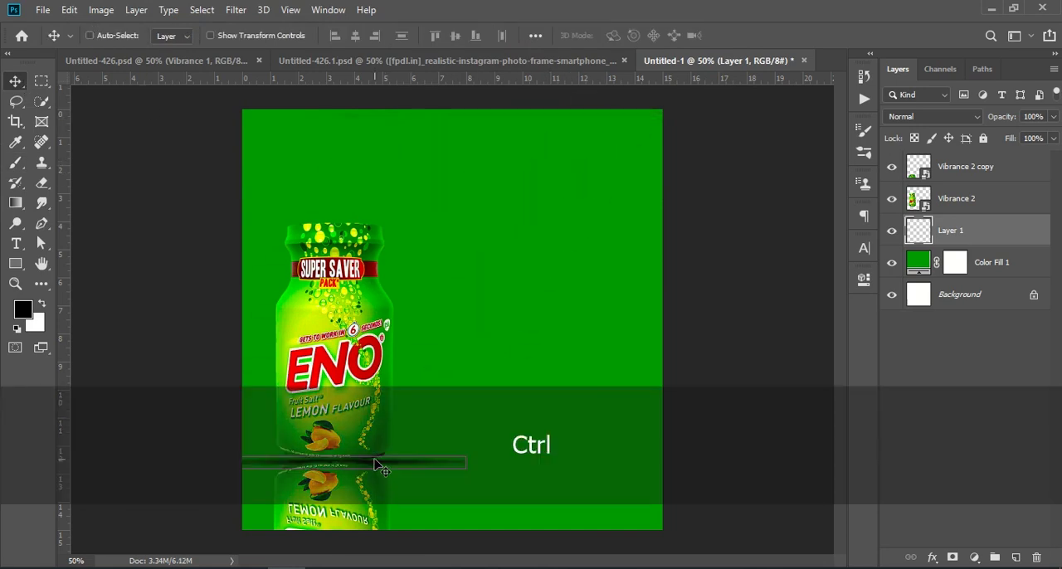
# - Narrow the shadow streak to about 53% width under the bottle
pyautogui.hotkey('ctrl', 't')
pyautogui.moveTo(472, 464); pyautogui.dragTo(377, 464)
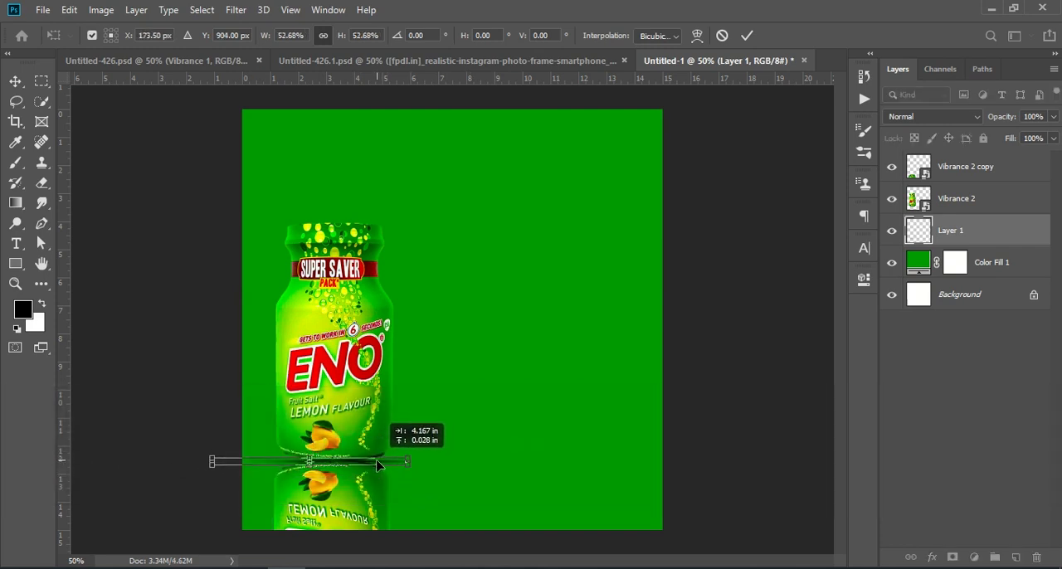
pyautogui.click(933, 427)
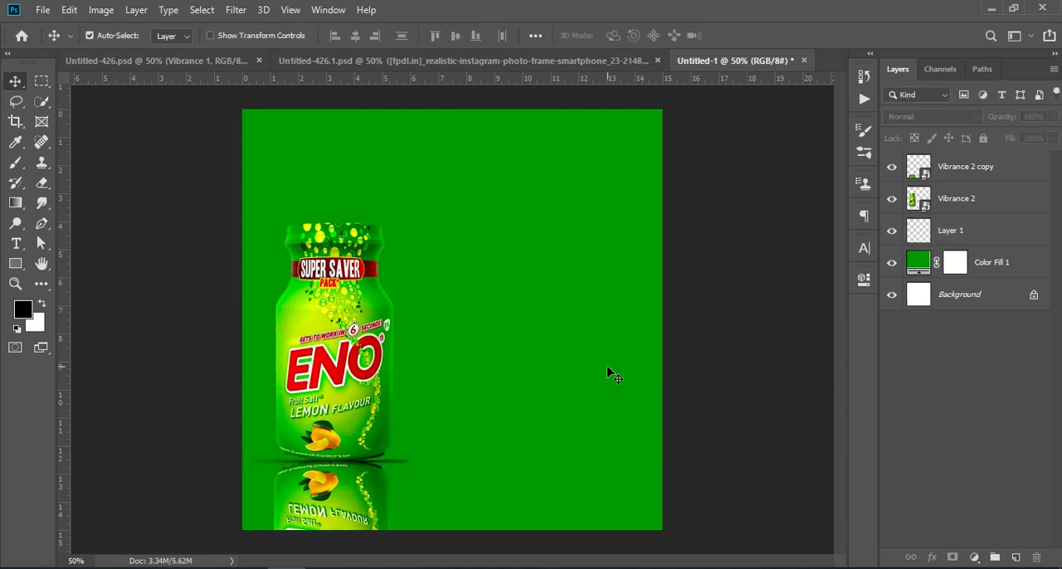
# - Delete the streak layer and create a fresh empty layer in its place
pyautogui.click(396, 463)
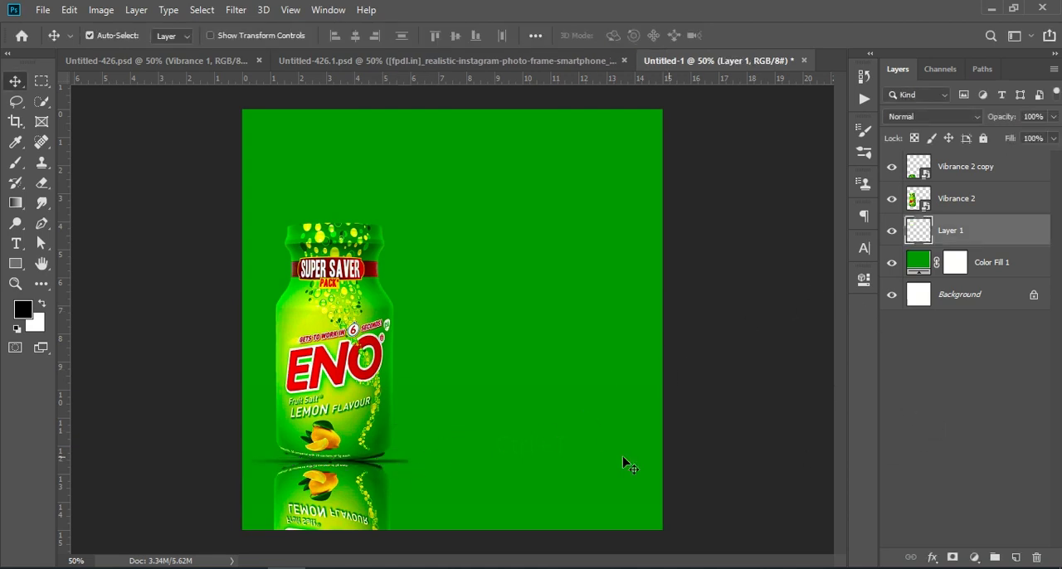
pyautogui.click(1035, 557)
pyautogui.press('b')
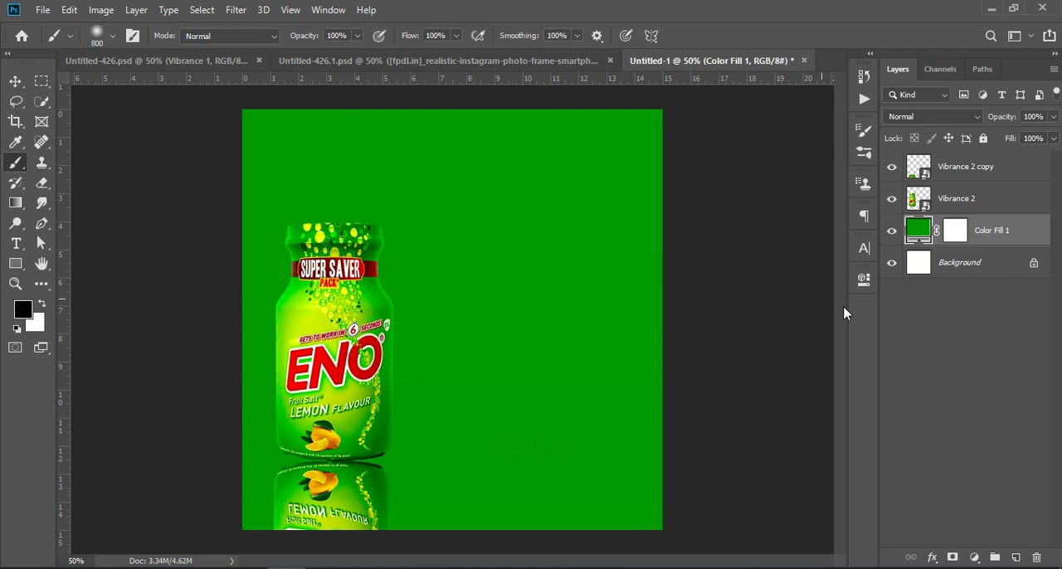
pyautogui.click(1015, 556)
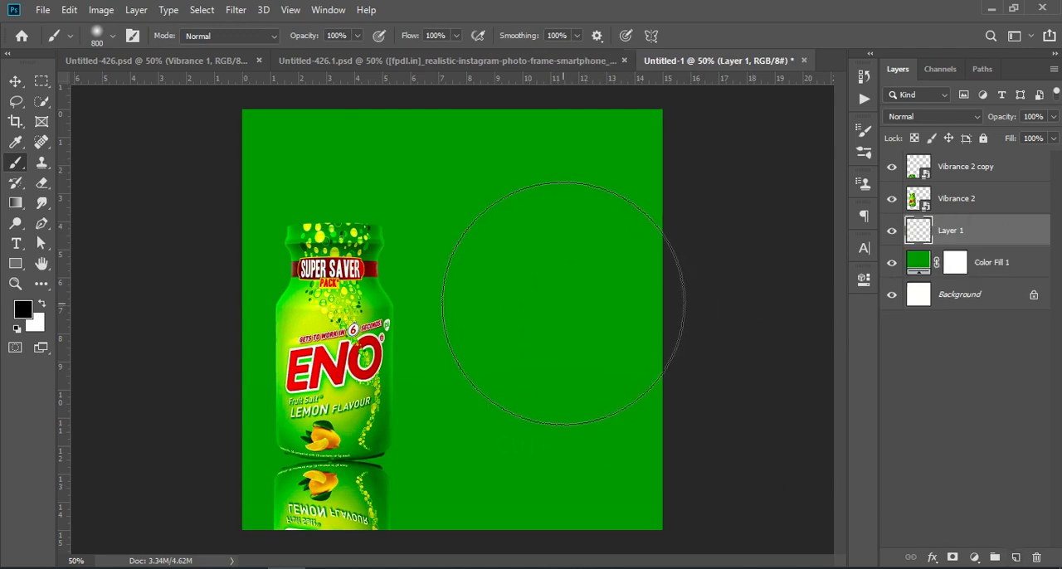
# - Set the brush size to 500 px and paint a soft black spot near the canvas centre
pyautogui.press('[')
pyautogui.press('[')
pyautogui.press('[')
pyautogui.press('[')
pyautogui.press('[')
pyautogui.press('[')
pyautogui.press('[')
pyautogui.press('[')
pyautogui.press('[')
pyautogui.press(']')
pyautogui.press(']')
pyautogui.press(']')
pyautogui.press(']')
pyautogui.press(']')
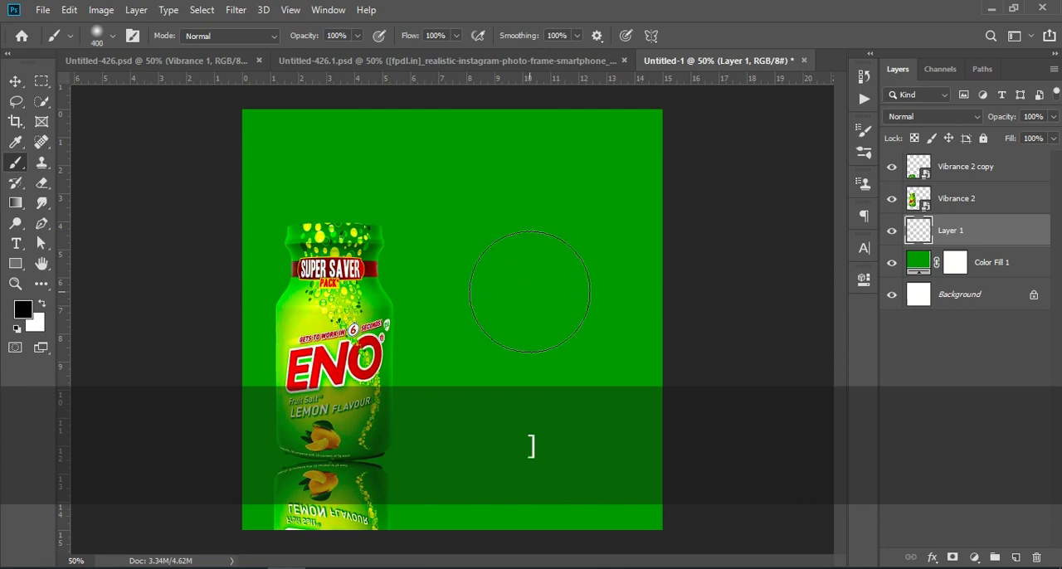
pyautogui.click(535, 293)
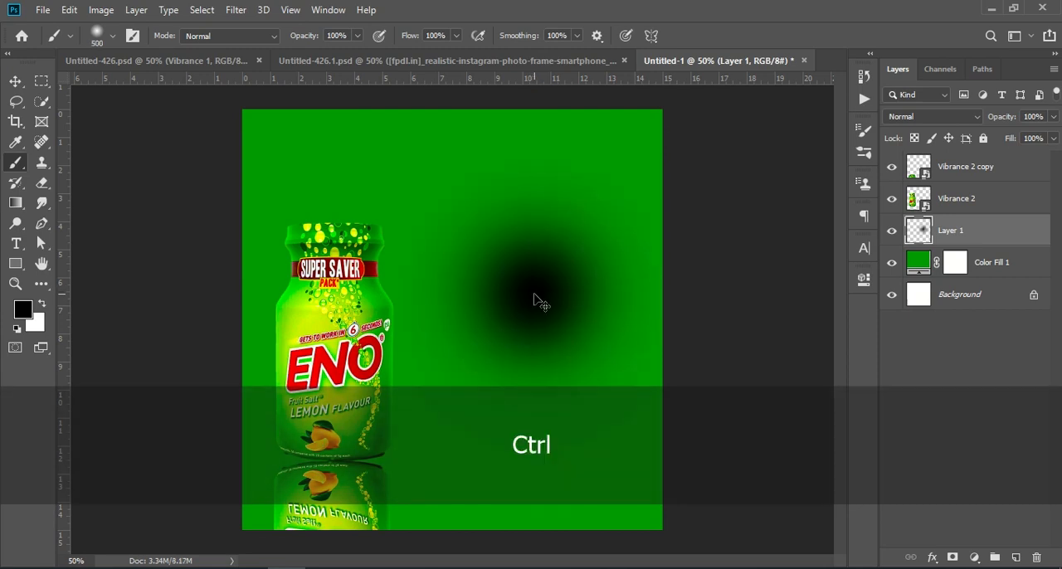
# - Squash the spot into a thin streak and move it under the bottle as a contact shadow
pyautogui.hotkey('ctrl', 't')
pyautogui.moveTo(519, 452); pyautogui.dragTo(509, 145)
pyautogui.click(749, 36)
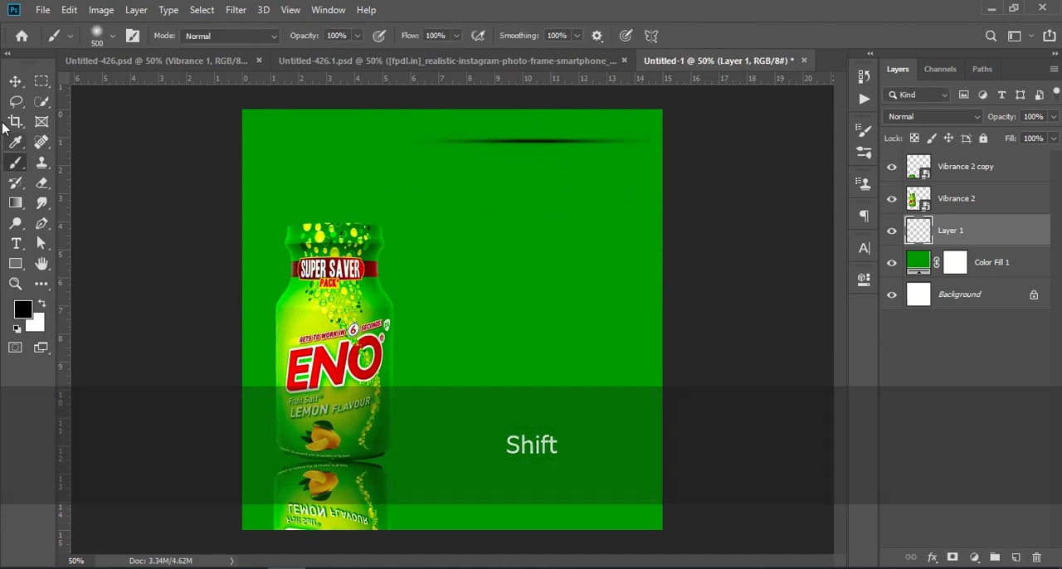
pyautogui.press('v')
pyautogui.moveTo(506, 142)
pyautogui.mouseDown()
pyautogui.moveTo(344, 386)
pyautogui.moveTo(325, 466)
pyautogui.mouseUp()
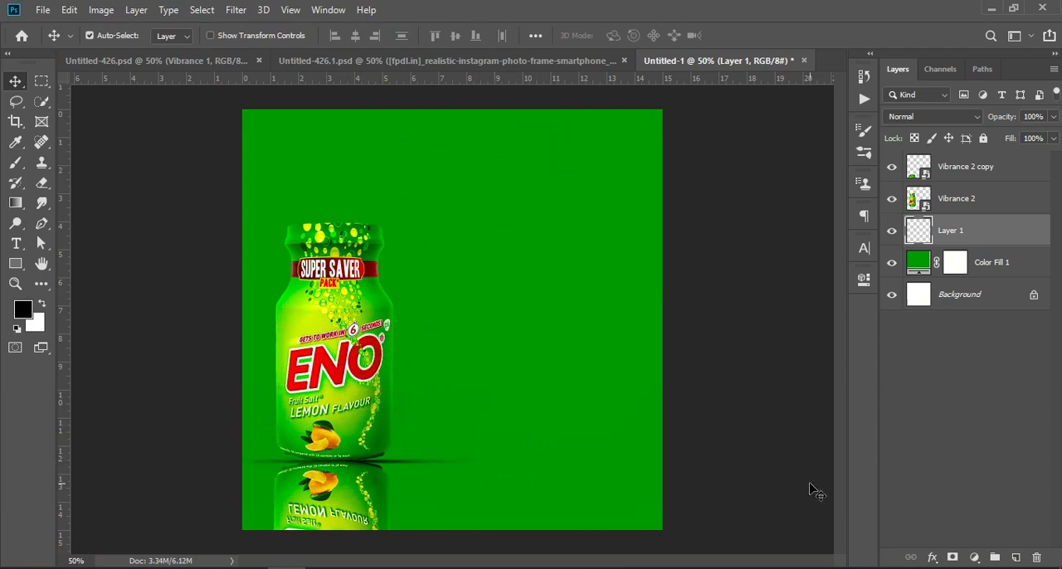
# - Add a new empty layer above the shadow layer
pyautogui.click(895, 453)
pyautogui.click(969, 230)
pyautogui.click(991, 120)
pyautogui.click(990, 401)
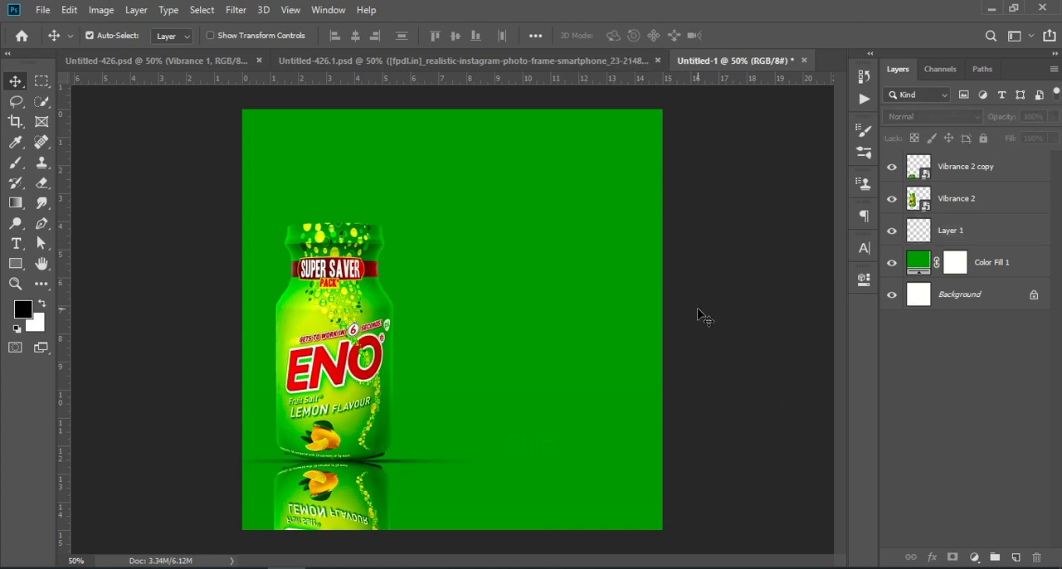
pyautogui.click(975, 241)
pyautogui.click(1016, 557)
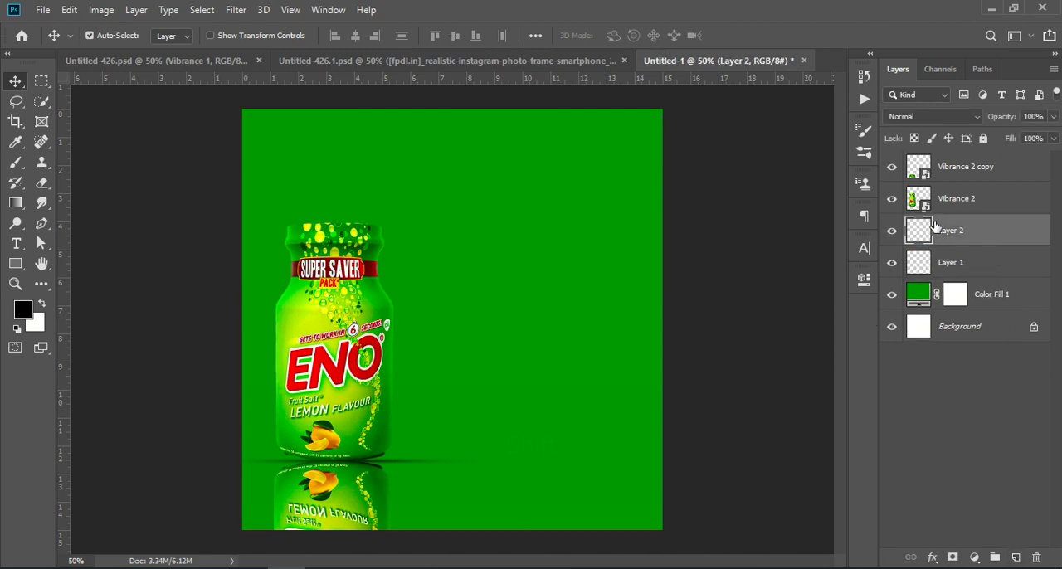
# - Sample a light green foreground colour with the Eyedropper and return to the Brush tool
pyautogui.click(15, 162)
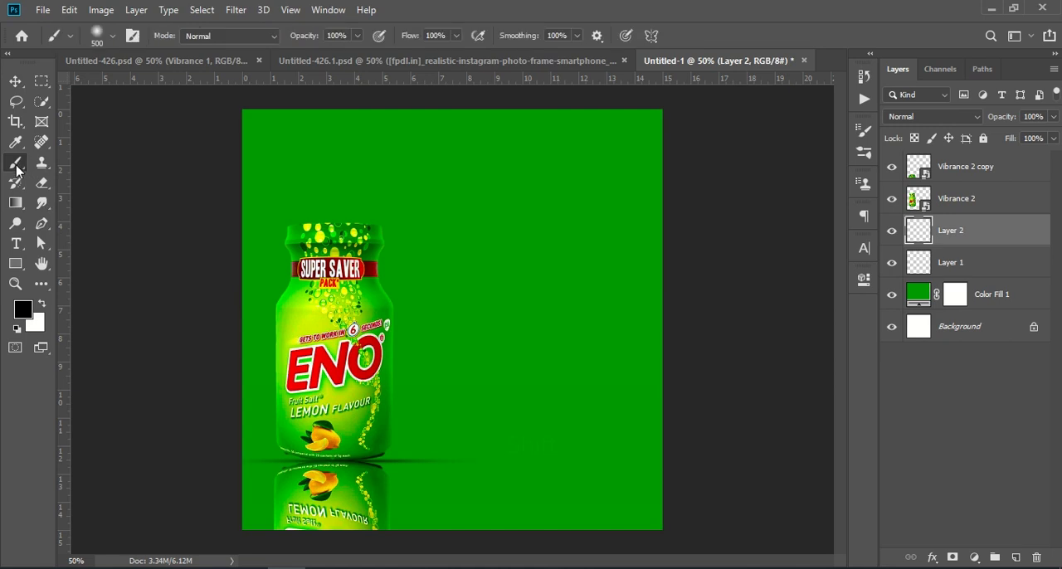
pyautogui.click(13, 144)
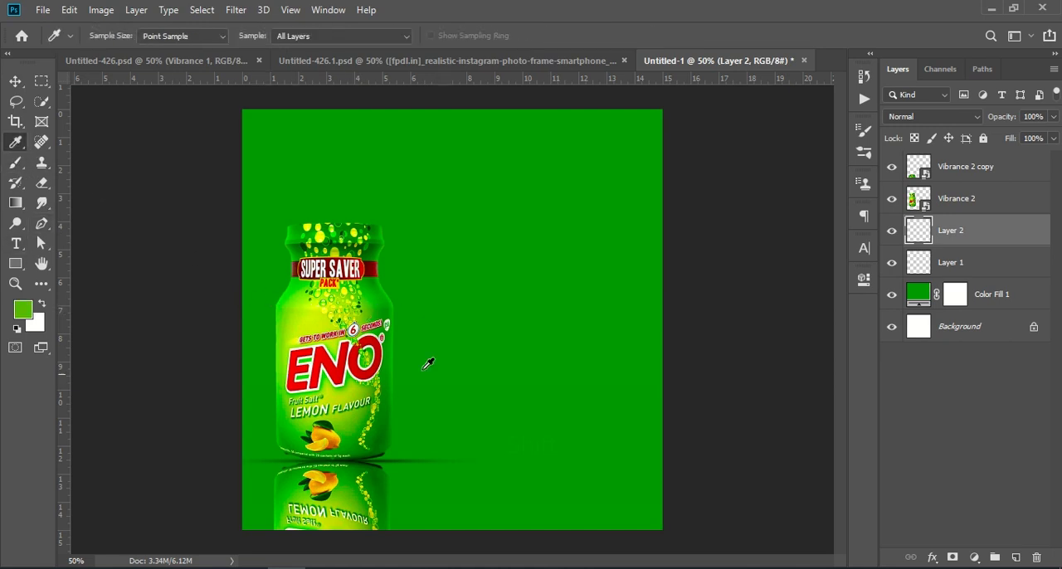
pyautogui.rightClick(13, 144)
pyautogui.click(63, 147)
pyautogui.click(16, 162)
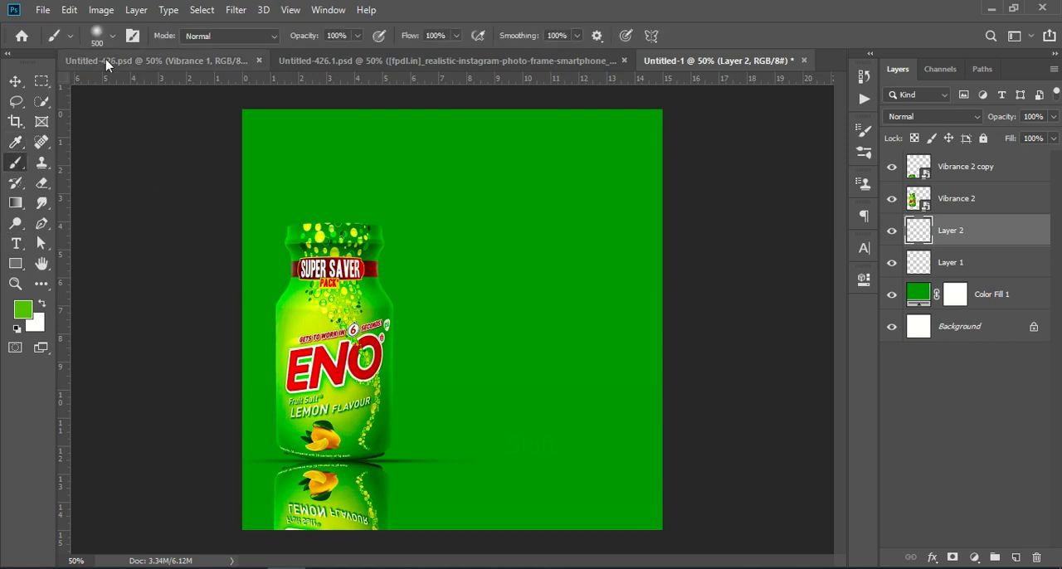
# - Set the brush size to 800 px and paint a soft light green glow behind the bottle
pyautogui.click(113, 37)
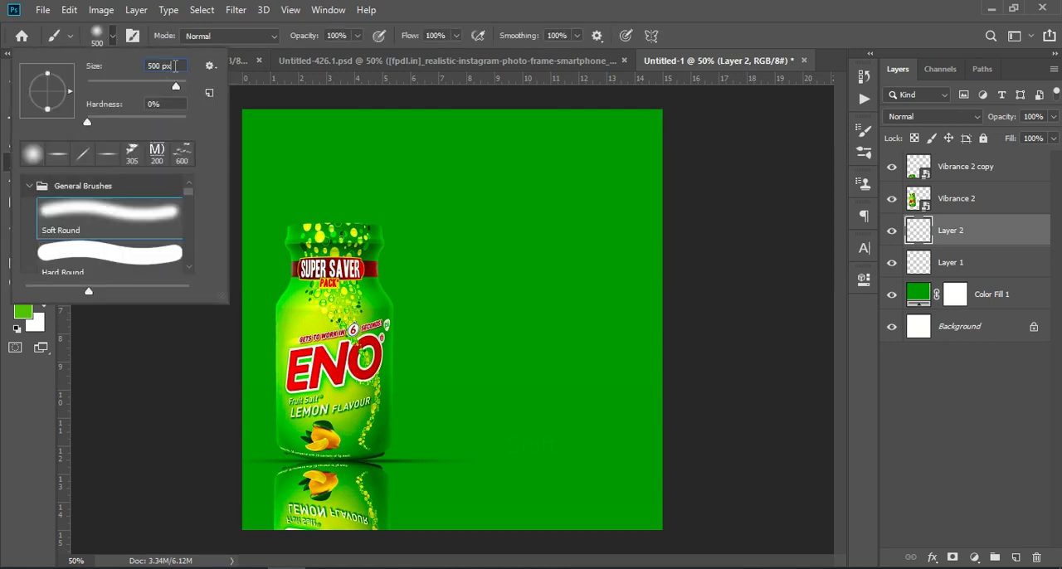
pyautogui.write('800')
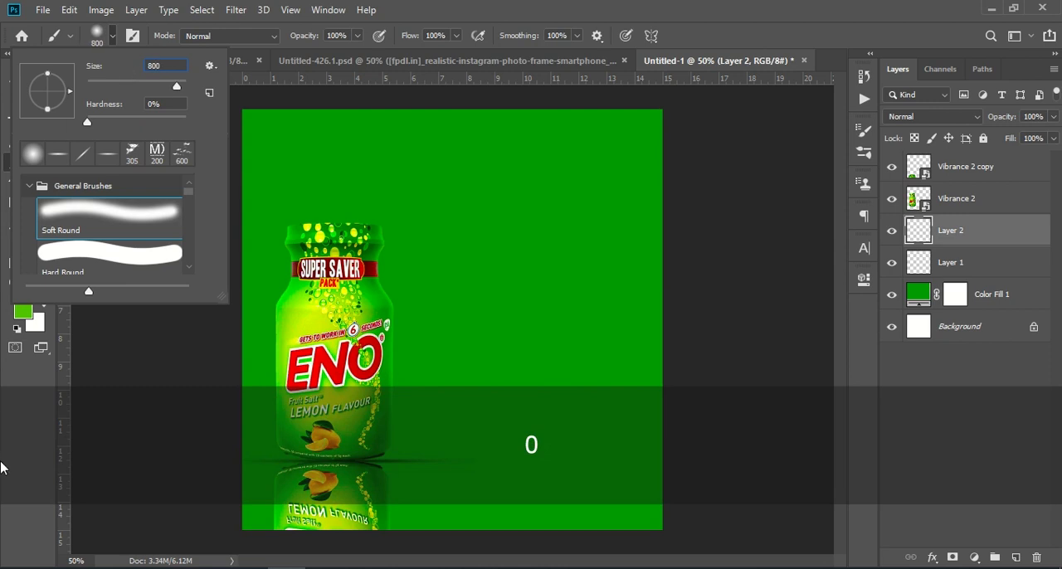
pyautogui.click(11, 464)
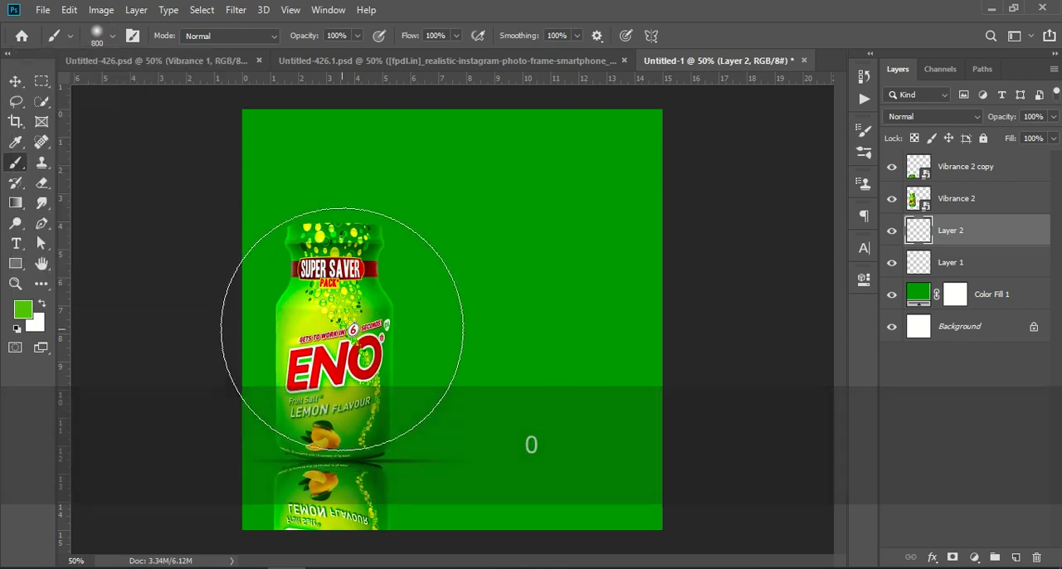
pyautogui.click(337, 297)
pyautogui.click(336, 282)
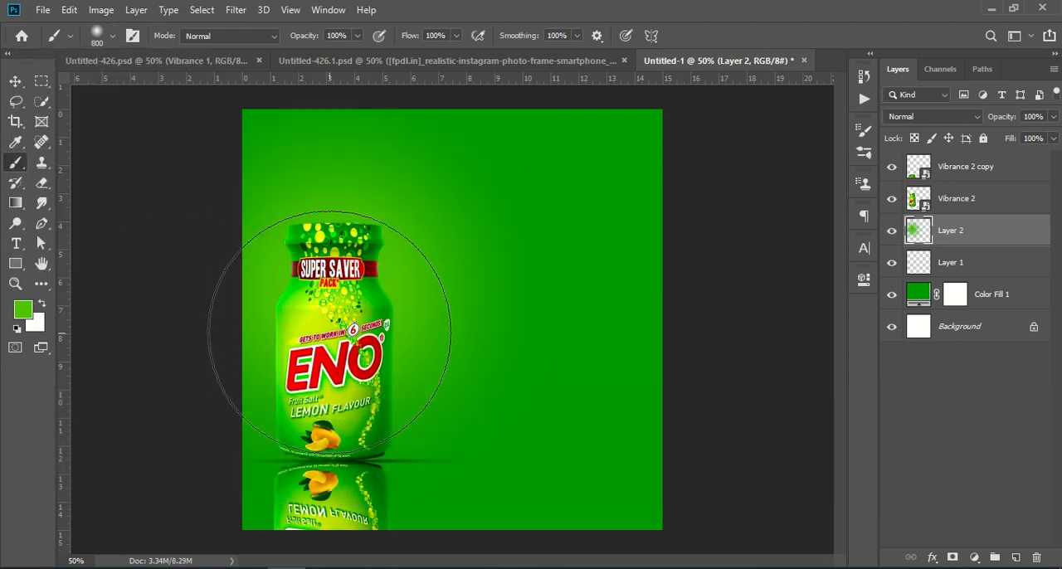
pyautogui.click(323, 449)
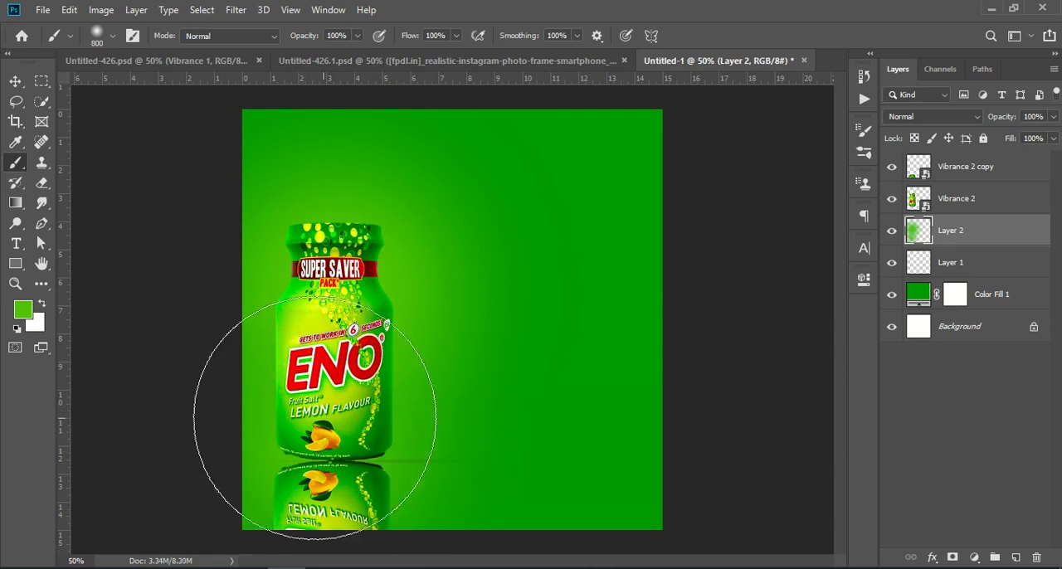
# - Move the glow layer beneath the shadow layer and add a new empty layer above it
pyautogui.moveTo(964, 232); pyautogui.dragTo(960, 276)
pyautogui.click(15, 81)
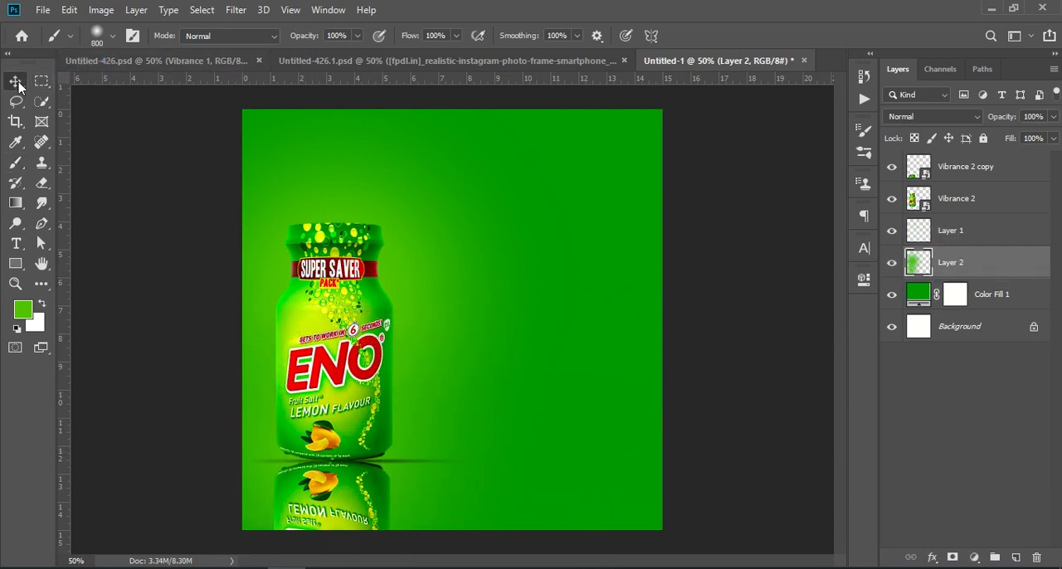
pyautogui.click(1014, 557)
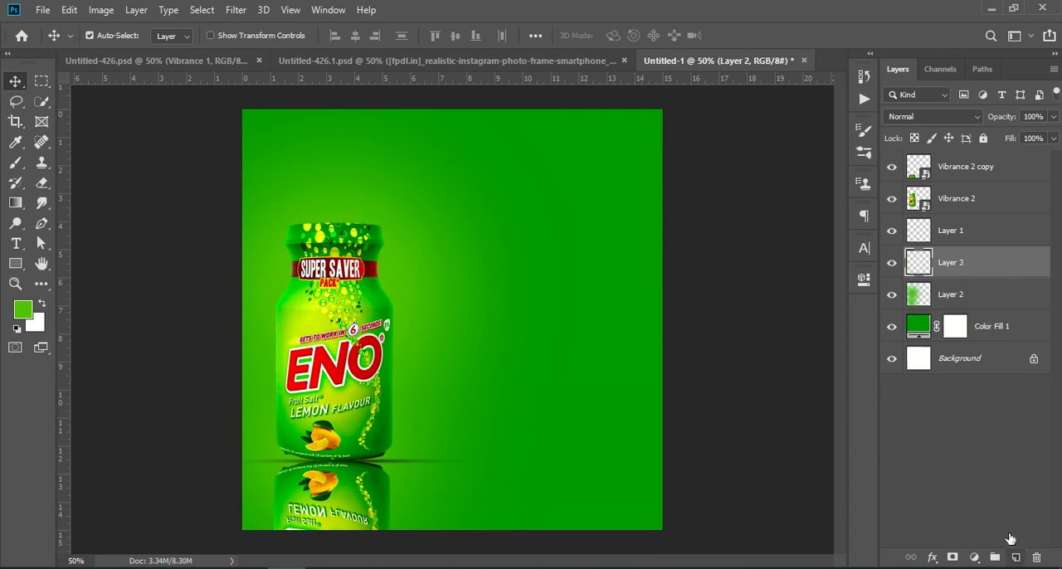
# - Reset the colours to black and white and paint a soft black spot right of the bottle
pyautogui.hotkey('shift', 'd')
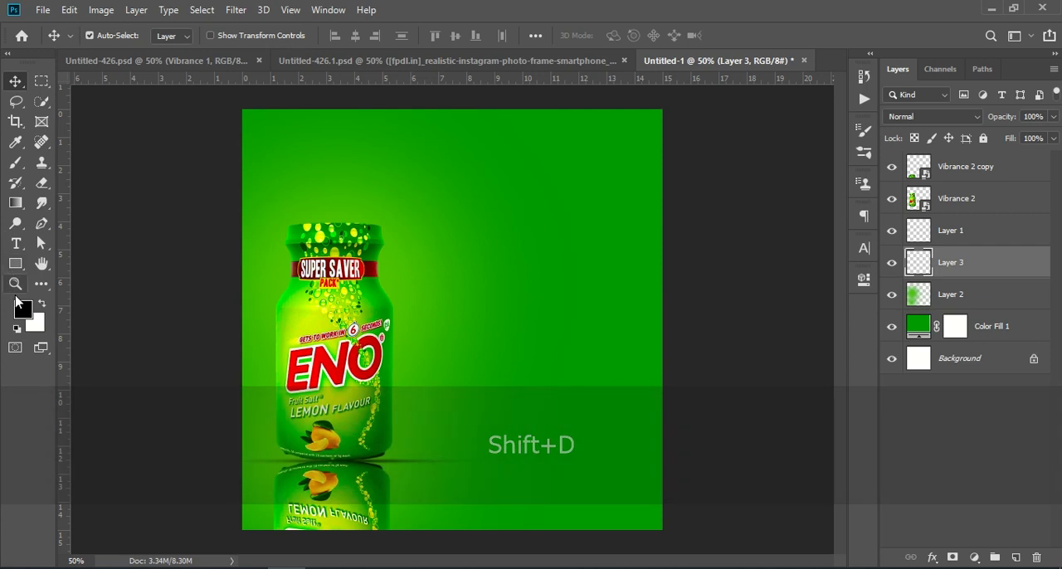
pyautogui.click(14, 162)
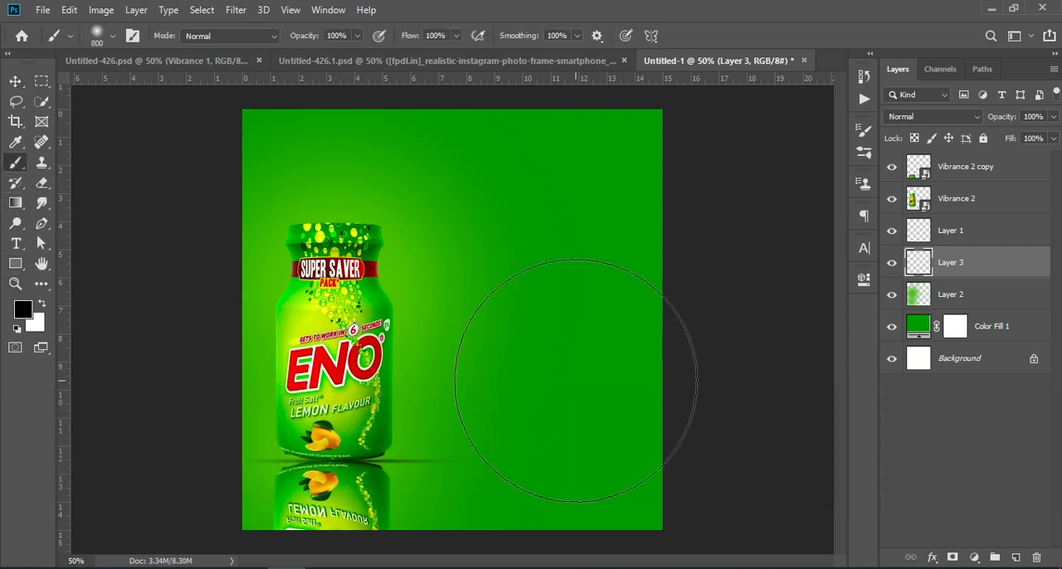
pyautogui.click(534, 324)
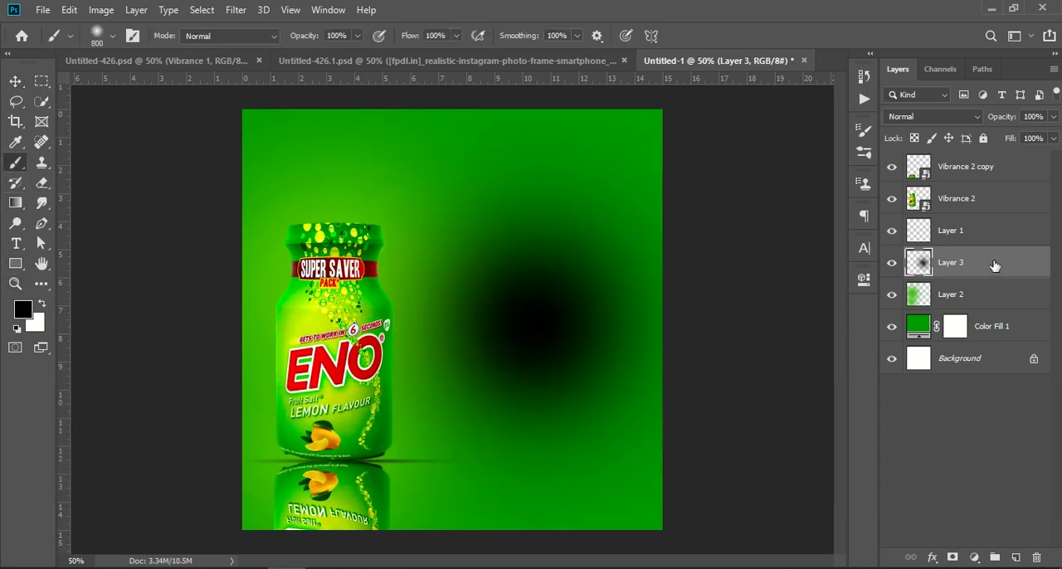
# - Lower the spot layer's opacity to 51% and stretch it into a wide, flat band across the bottle's middle
pyautogui.moveTo(990, 121); pyautogui.dragTo(979, 117)
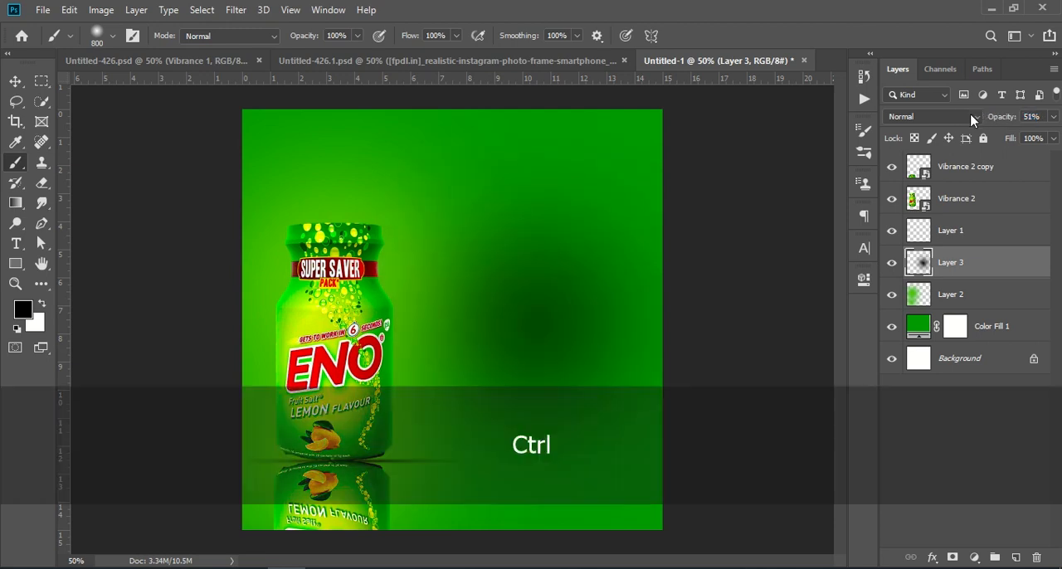
pyautogui.hotkey('ctrl', 't')
pyautogui.moveTo(471, 530); pyautogui.dragTo(498, 192)
pyautogui.moveTo(522, 148); pyautogui.dragTo(505, 340)
pyautogui.moveTo(633, 340); pyautogui.dragTo(845, 347)
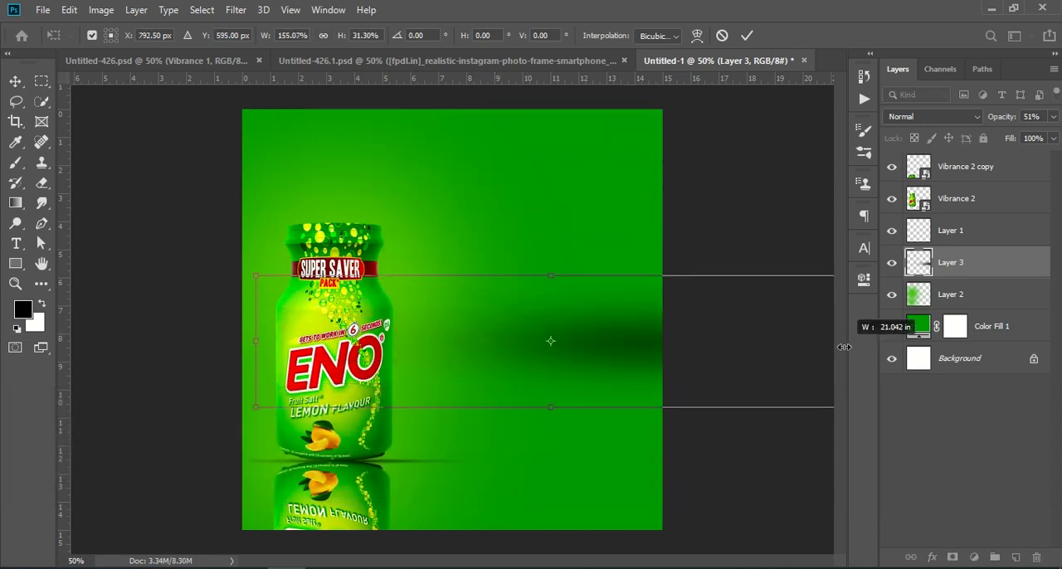
pyautogui.moveTo(664, 345); pyautogui.dragTo(536, 334)
pyautogui.moveTo(460, 402); pyautogui.dragTo(467, 372)
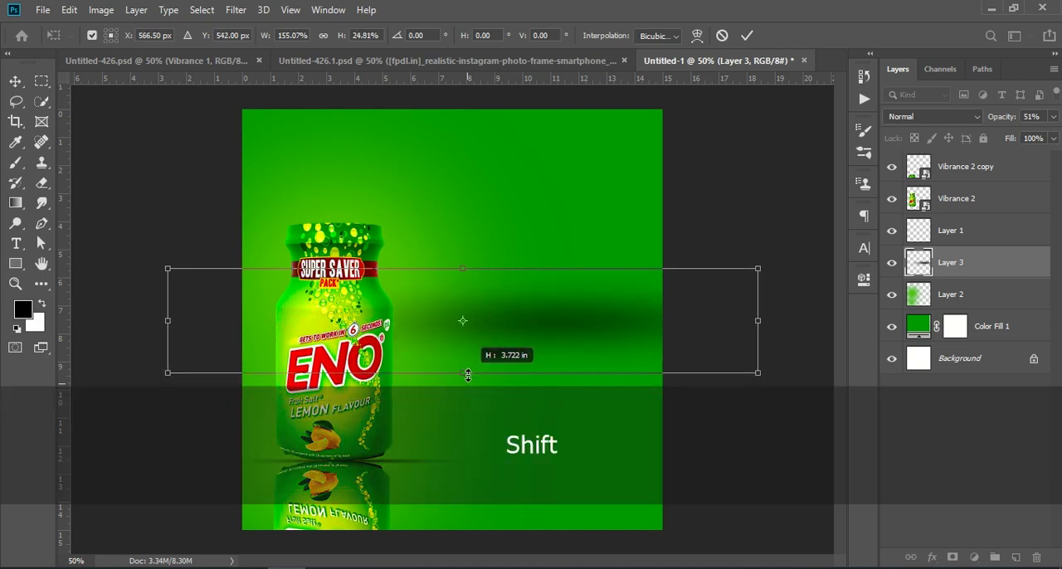
pyautogui.moveTo(531, 360)
pyautogui.mouseDown()
pyautogui.moveTo(540, 372)
pyautogui.moveTo(526, 375)
pyautogui.moveTo(552, 368)
pyautogui.mouseUp()
pyautogui.press('Return')
# - Place the lemon slices image into the document and position it at the base of the bottle's right side
pyautogui.press('b')
pyautogui.click(923, 459)
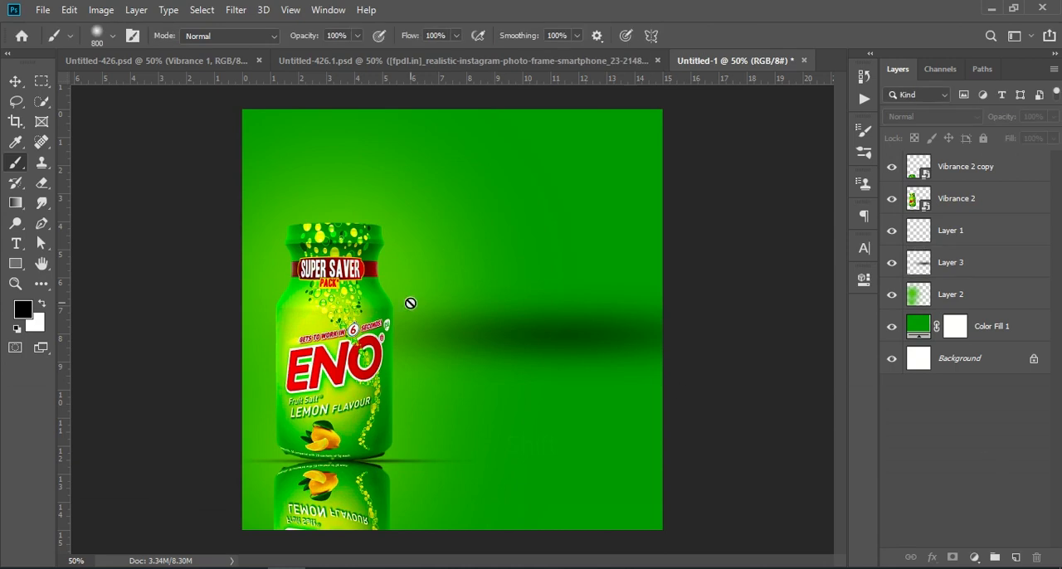
pyautogui.click(42, 12)
pyautogui.click(130, 309)
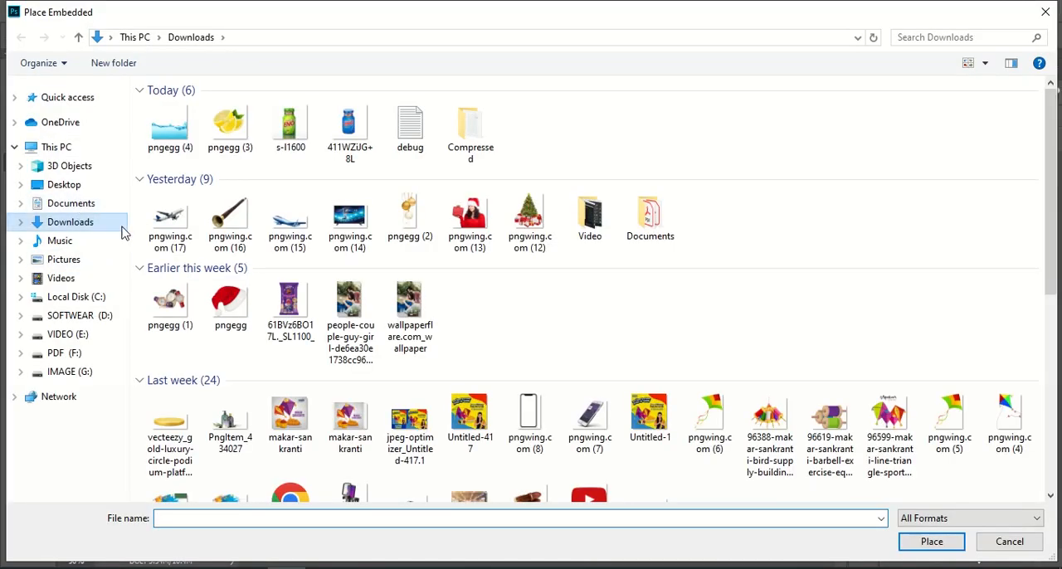
pyautogui.click(230, 129)
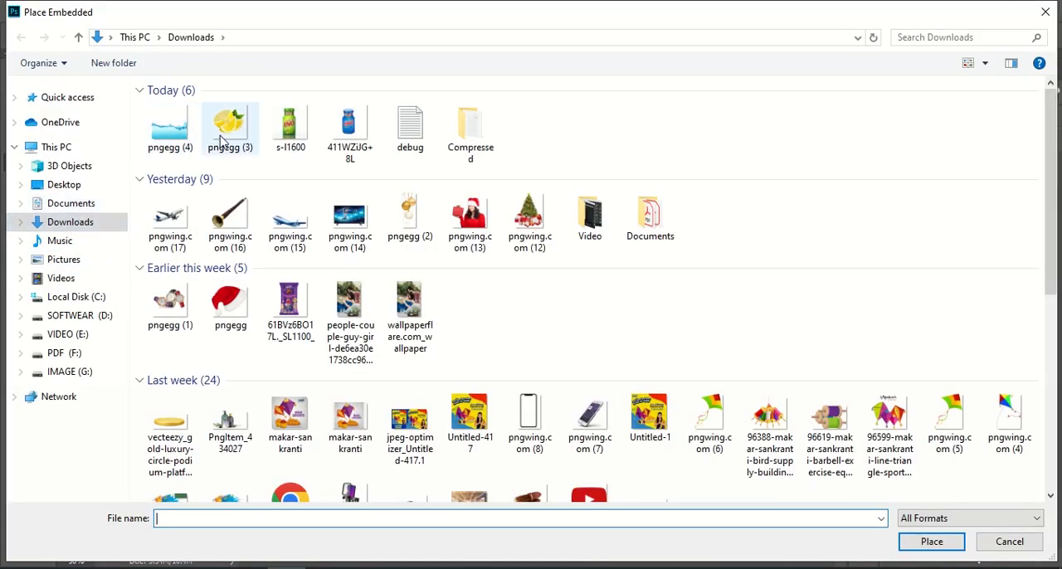
pyautogui.click(906, 542)
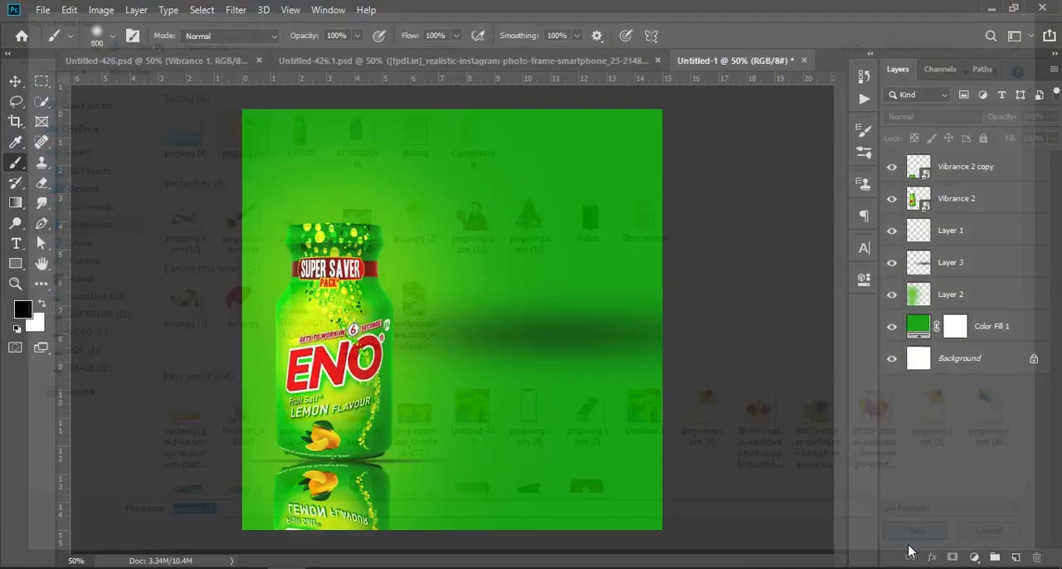
pyautogui.moveTo(578, 323); pyautogui.dragTo(423, 415)
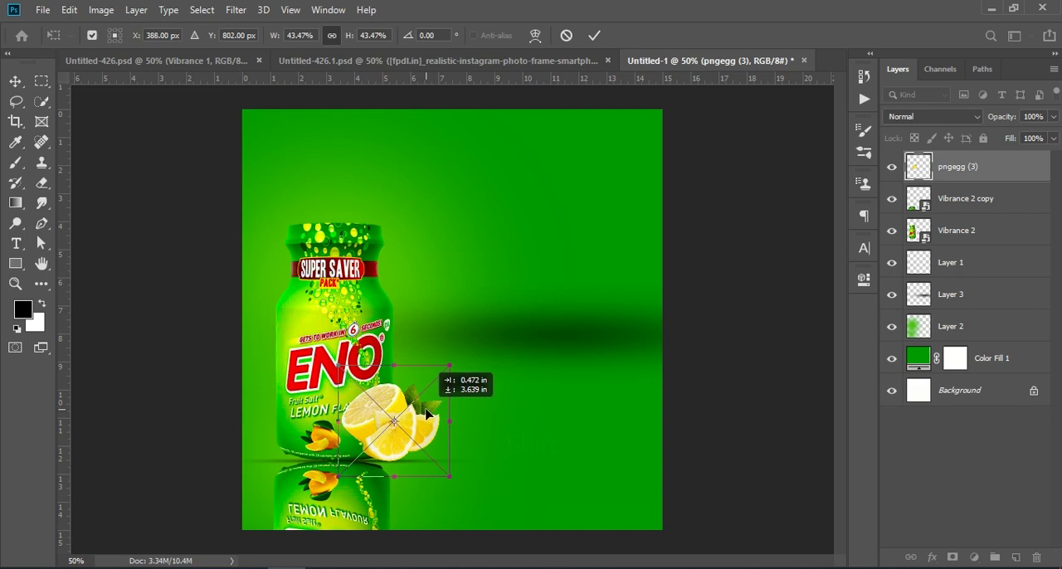
pyautogui.press('Return')
pyautogui.press('b')
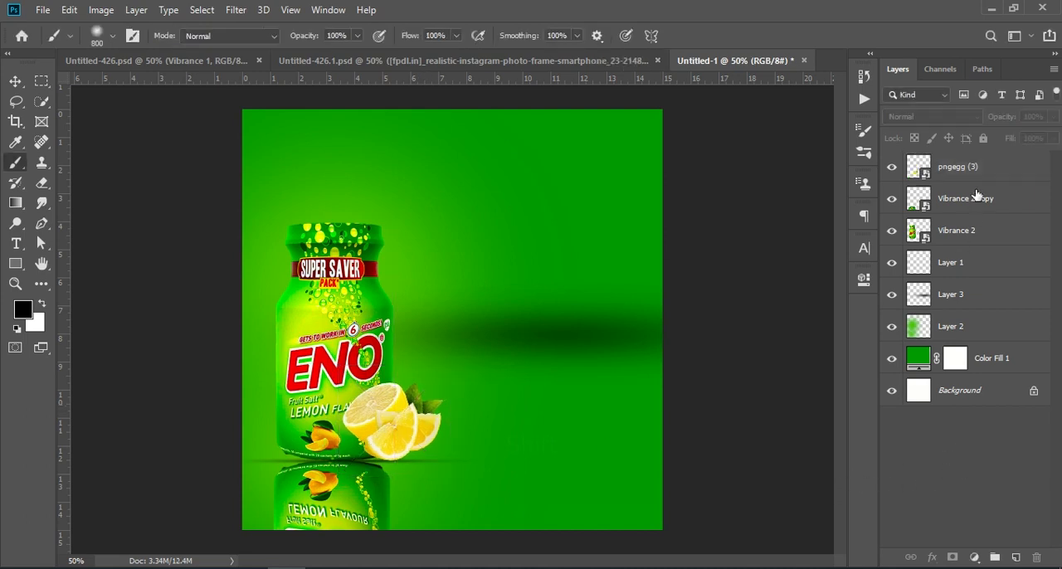
# - Toggle the visibility of the bottle, reflection and lemon layers to compare the composition
pyautogui.click(903, 241)
pyautogui.click(891, 232)
pyautogui.click(892, 233)
pyautogui.click(960, 203)
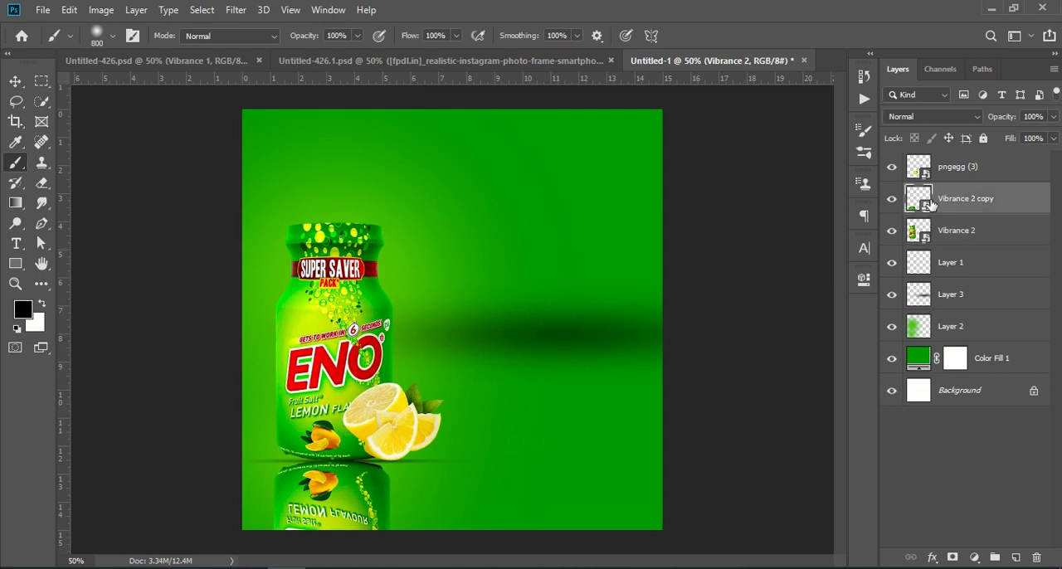
pyautogui.click(892, 201)
pyautogui.click(892, 200)
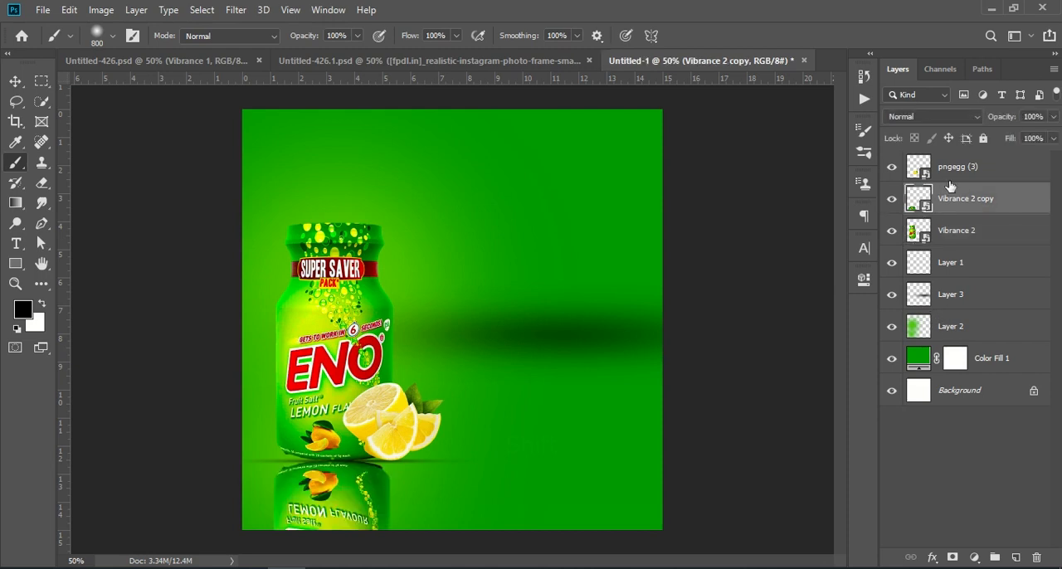
pyautogui.click(919, 170)
pyautogui.click(892, 170)
pyautogui.click(892, 170)
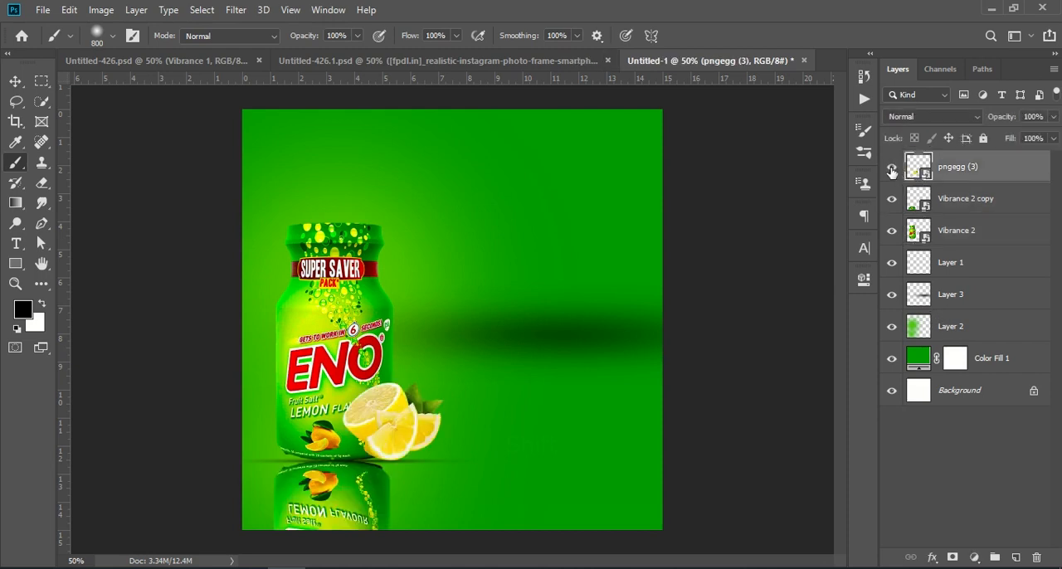
# - Scale the lemon slices up slightly with Free Transform and reselect the lemon layer
pyautogui.hotkey('ctrl', 't')
pyautogui.moveTo(450, 428); pyautogui.dragTo(430, 441)
pyautogui.press('Return')
pyautogui.press('b')
pyautogui.click(952, 498)
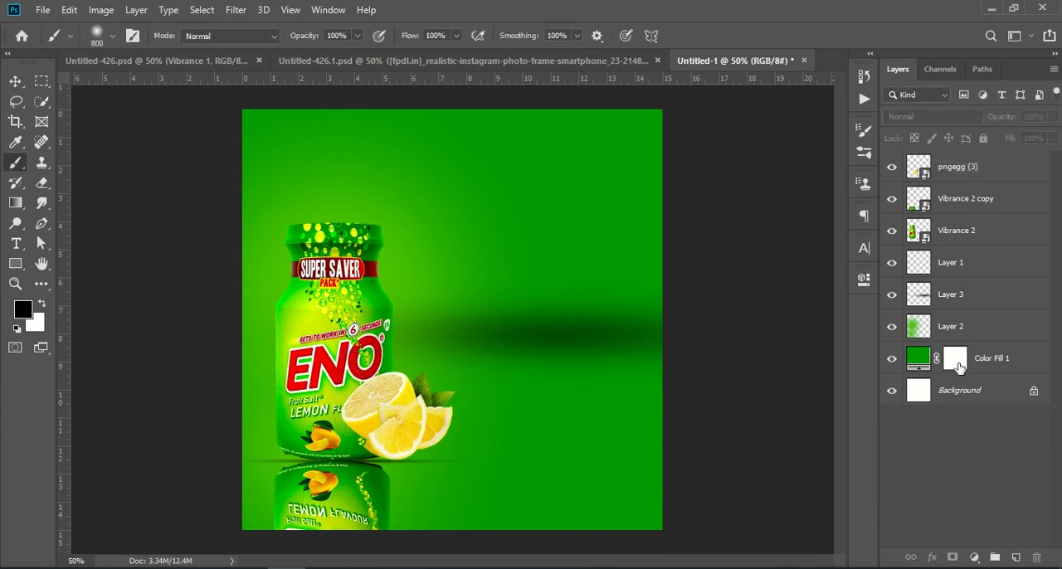
pyautogui.click(962, 170)
# - Add a drop shadow to the lemon slices with distance 16 px, spread 17%, size 54 px and opacity 64%
pyautogui.click(931, 557)
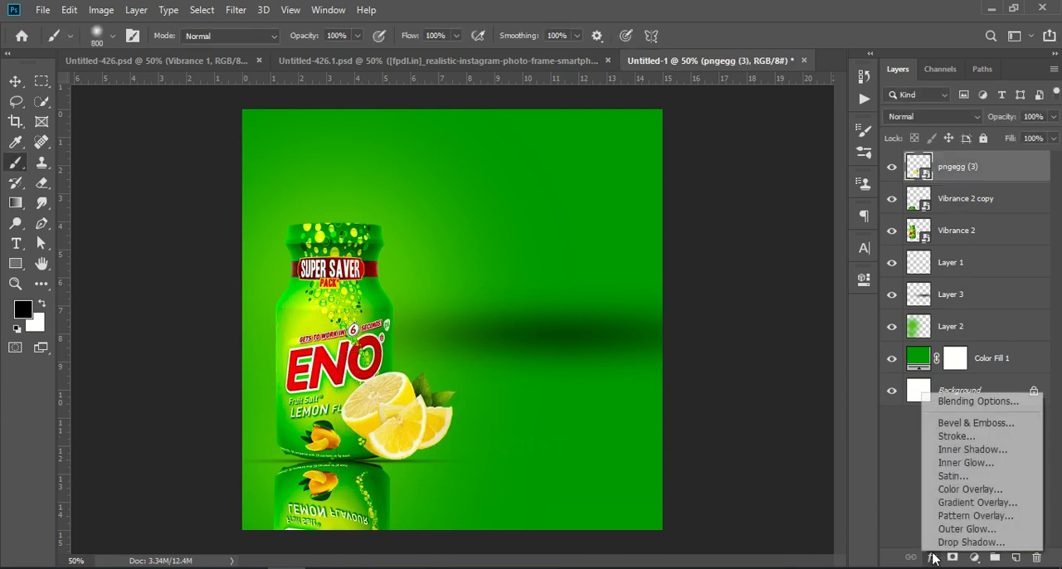
pyautogui.click(964, 543)
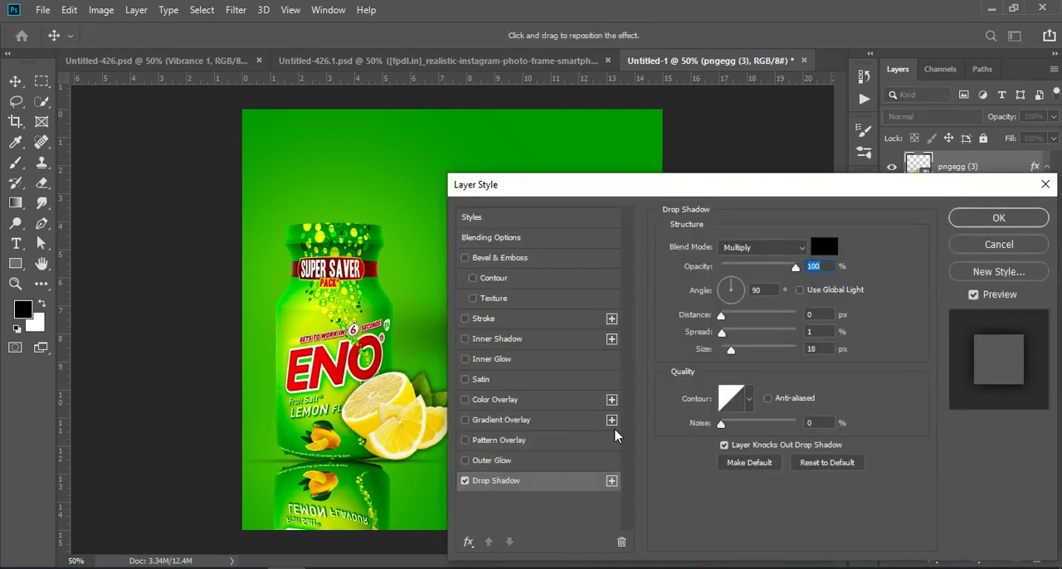
pyautogui.moveTo(679, 187); pyautogui.dragTo(751, 142)
pyautogui.click(200, 564)
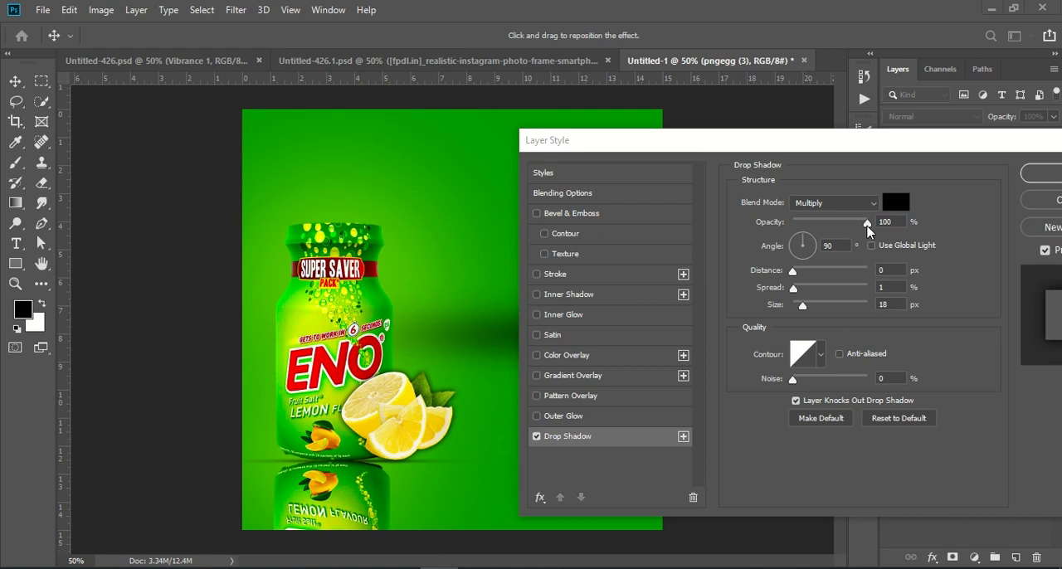
pyautogui.click(866, 222)
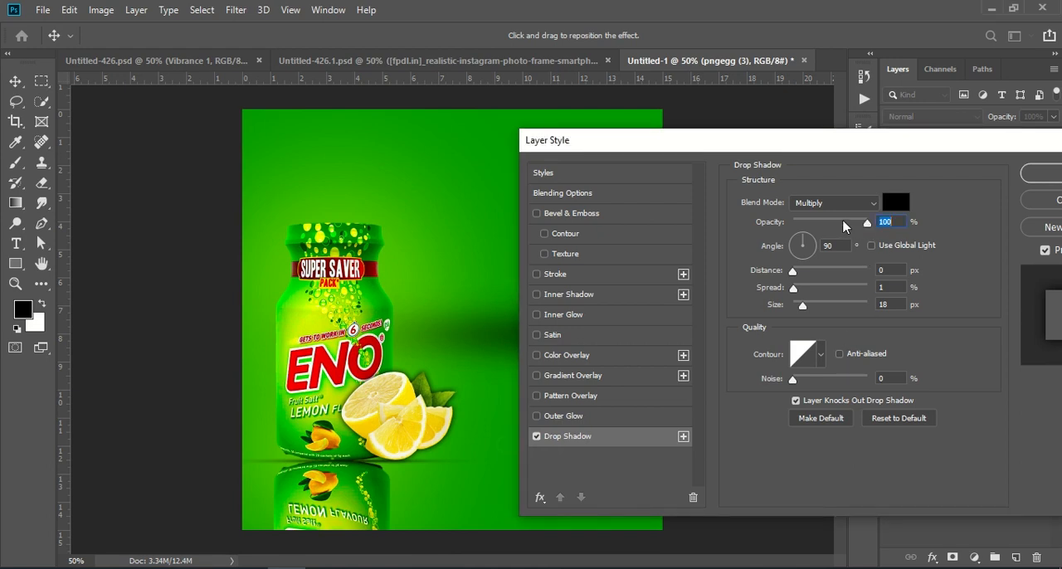
pyautogui.moveTo(803, 306); pyautogui.dragTo(804, 271)
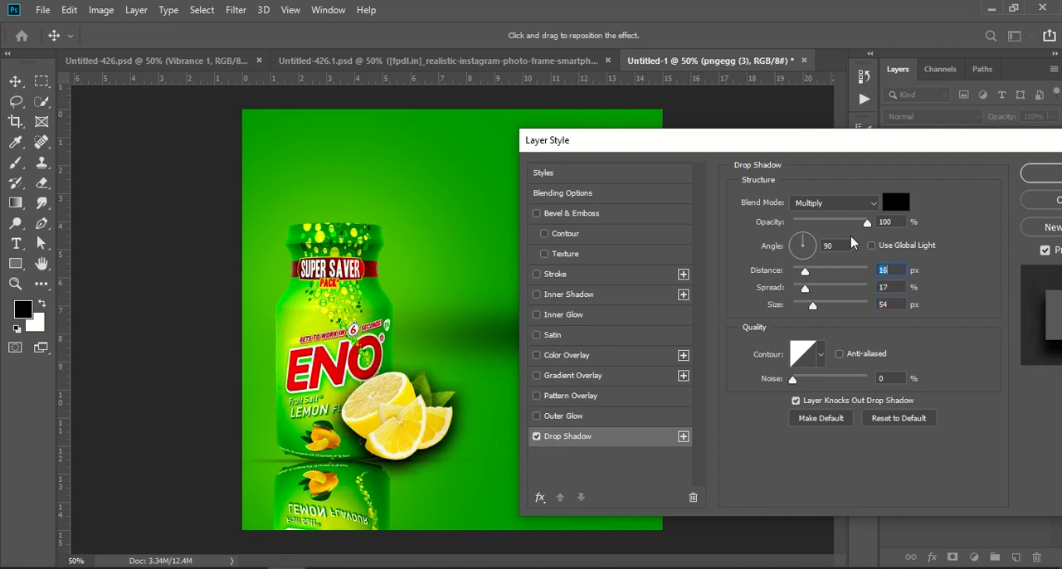
pyautogui.moveTo(863, 225); pyautogui.dragTo(836, 223)
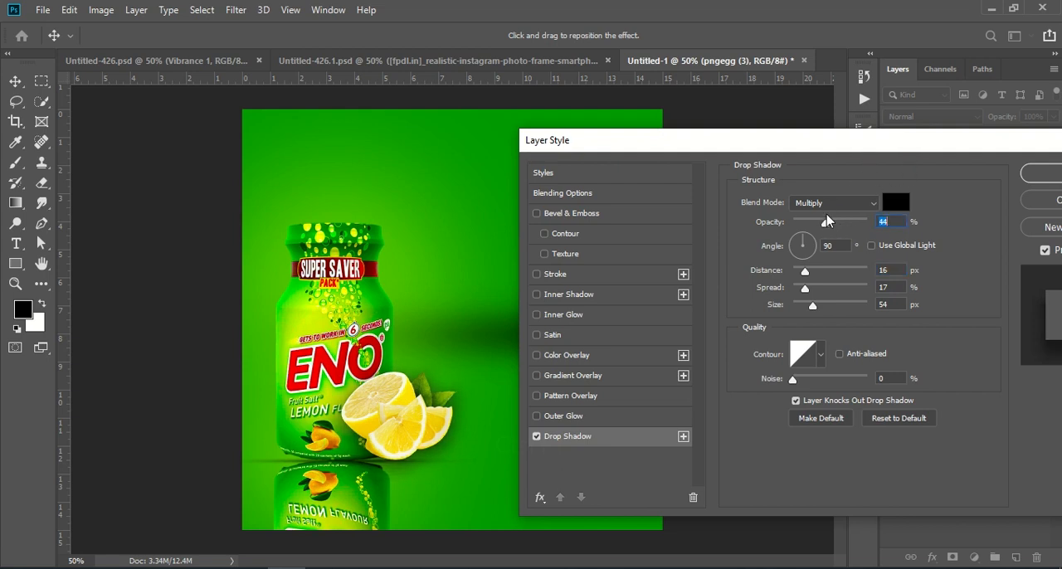
pyautogui.moveTo(825, 142); pyautogui.dragTo(743, 164)
pyautogui.click(956, 194)
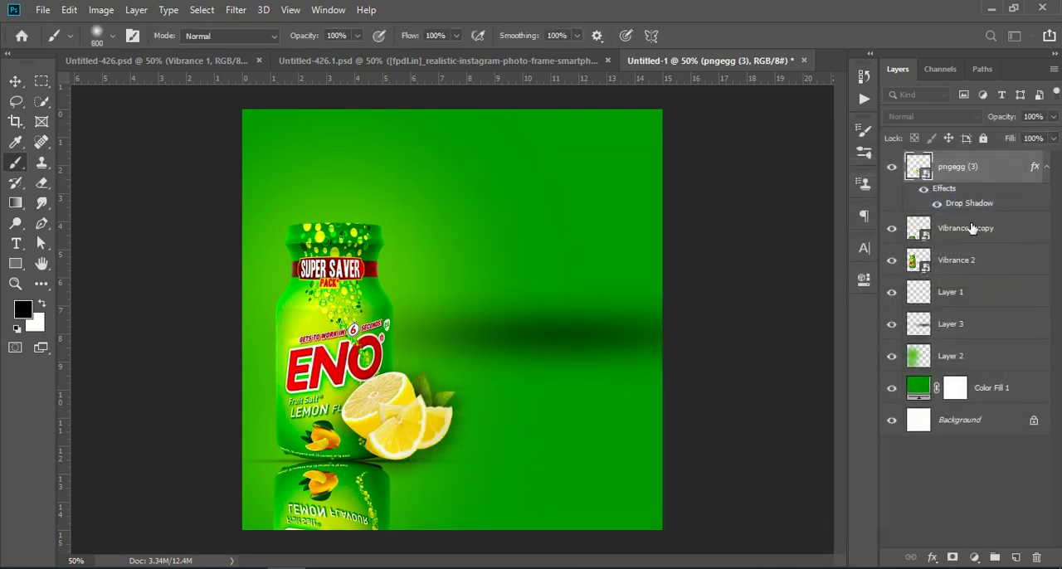
# - Check the two bottle layers' visibility and add a layer mask to the Vibrance 2 copy reflection layer
pyautogui.click(941, 263)
pyautogui.click(893, 262)
pyautogui.click(892, 261)
pyautogui.click(891, 229)
pyautogui.click(891, 229)
pyautogui.click(969, 236)
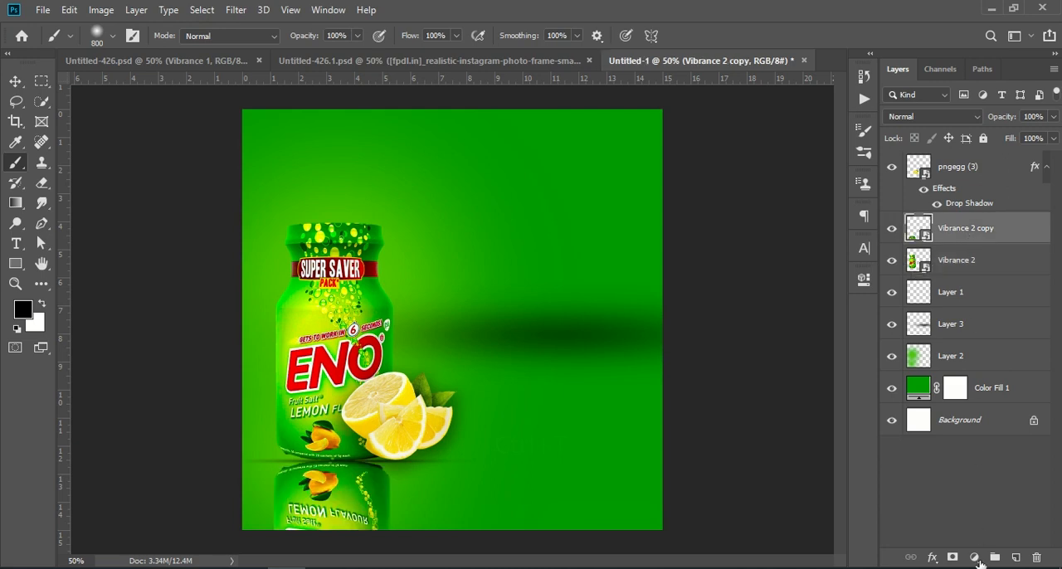
pyautogui.click(953, 557)
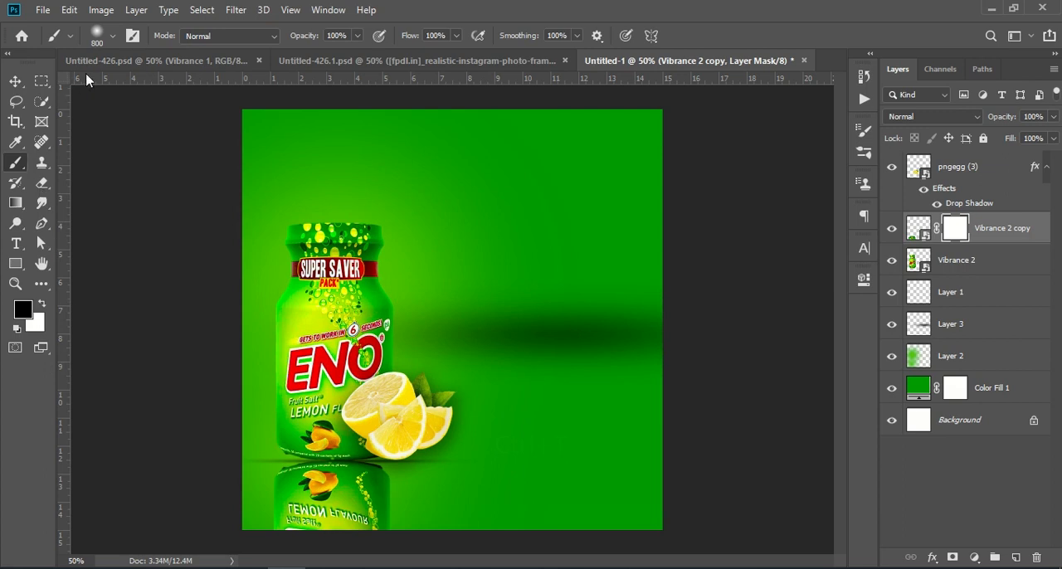
# - Paint black on the reflection's mask with a 400 px soft brush to fade its lower end
pyautogui.click(112, 36)
pyautogui.moveTo(163, 85); pyautogui.dragTo(145, 87)
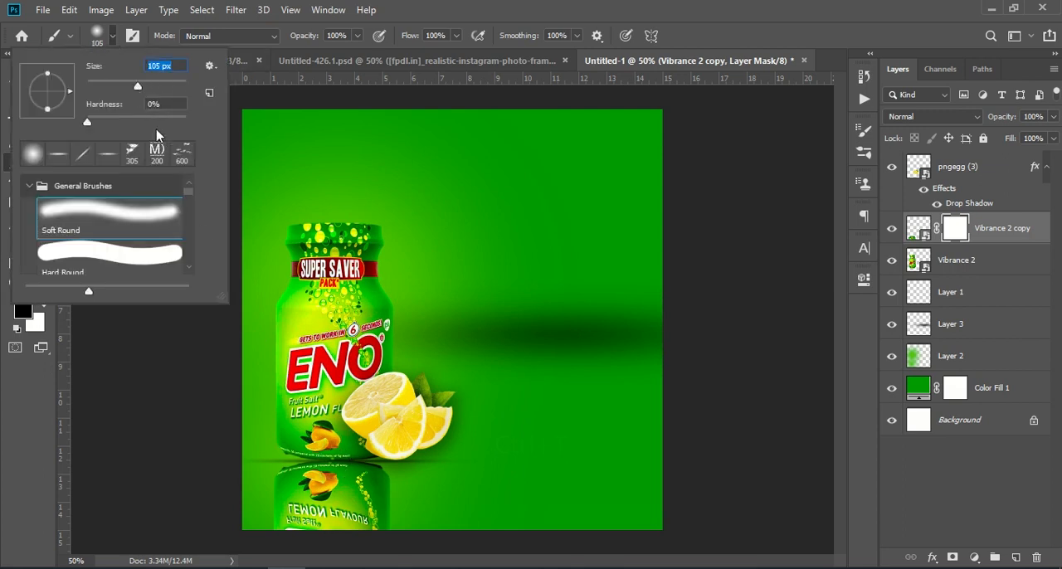
pyautogui.moveTo(163, 90); pyautogui.dragTo(170, 87)
pyautogui.click(146, 464)
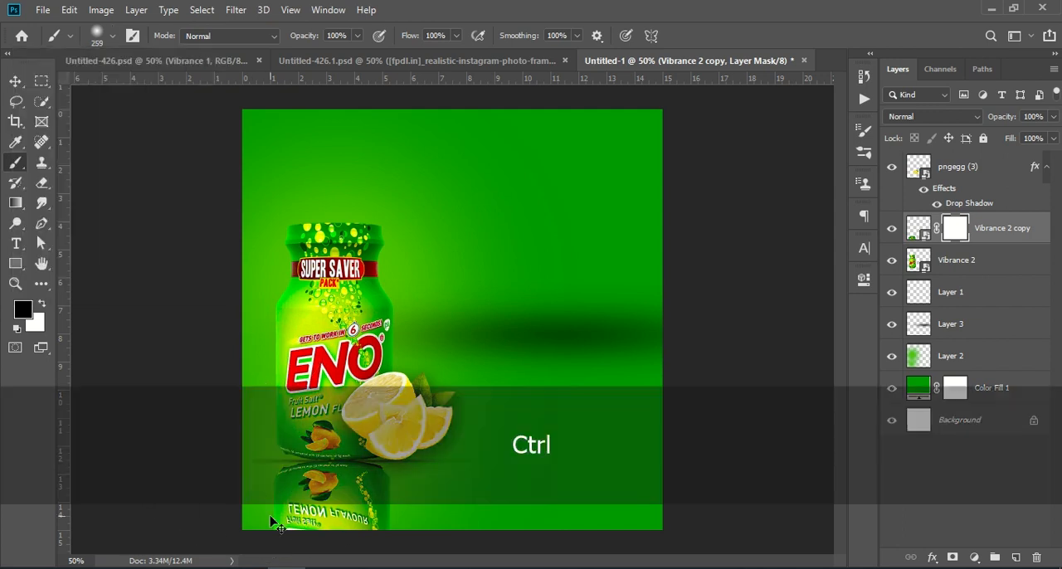
pyautogui.press('ctrl+KP_Subtract')
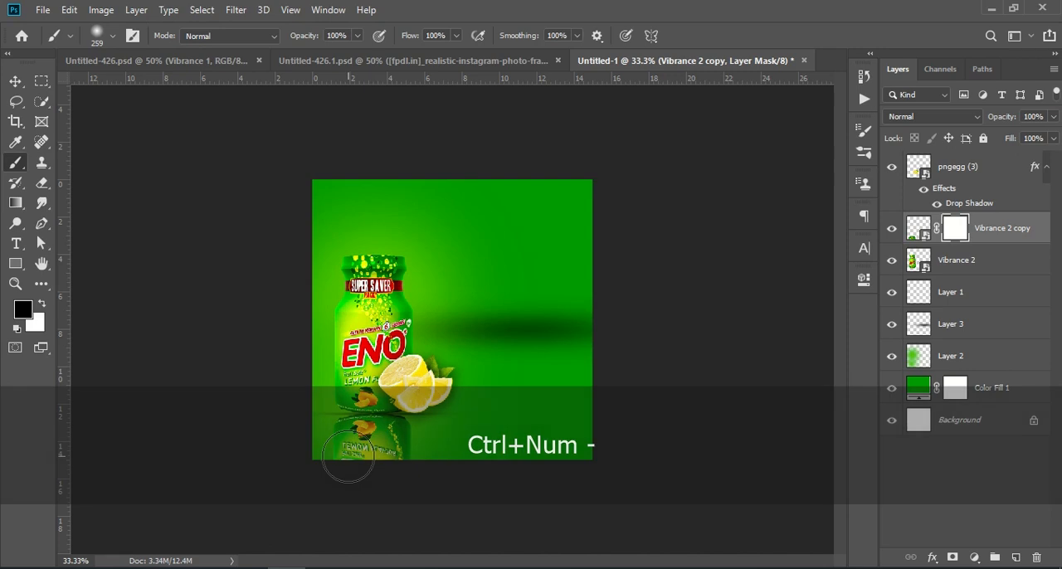
pyautogui.press(']')
pyautogui.press(']')
pyautogui.moveTo(365, 476)
pyautogui.mouseDown()
pyautogui.moveTo(348, 473)
pyautogui.moveTo(398, 475)
pyautogui.mouseUp()
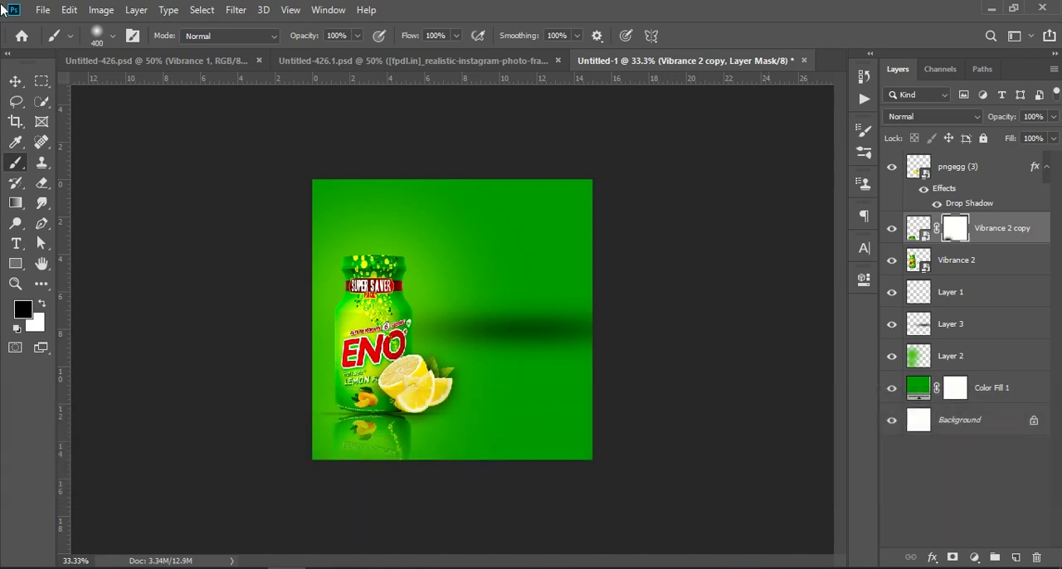
# - Copy the SAVE ₹180 10% off ₹162 BUY NOW text group from the yellow Untitled-426 design into this document
pyautogui.click(15, 81)
pyautogui.click(158, 62)
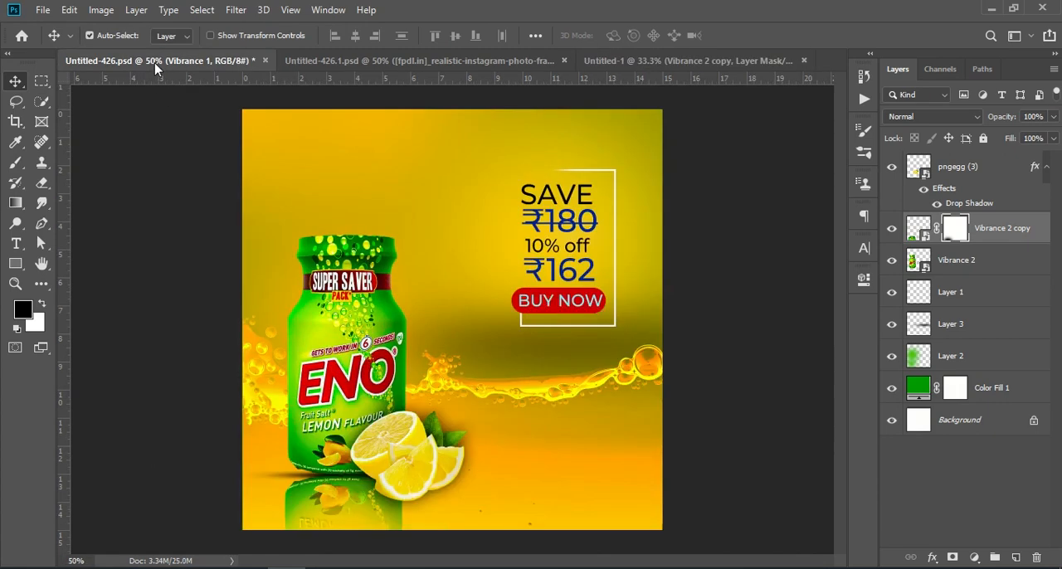
pyautogui.click(958, 192)
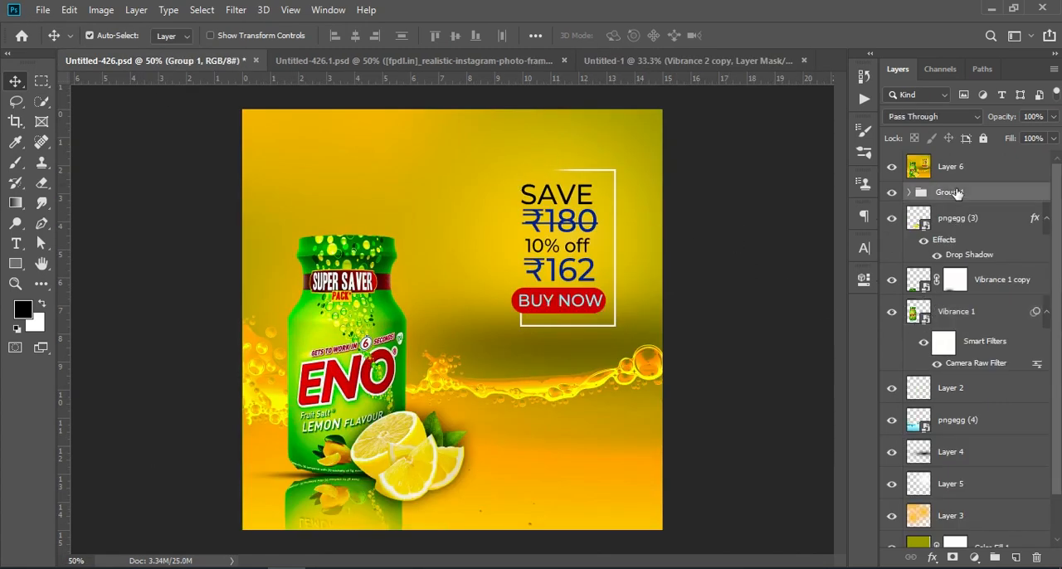
pyautogui.moveTo(978, 202); pyautogui.dragTo(543, 305)
pyautogui.press('ctrl')
pyautogui.hotkey('ctrl', 't')
pyautogui.click(745, 41)
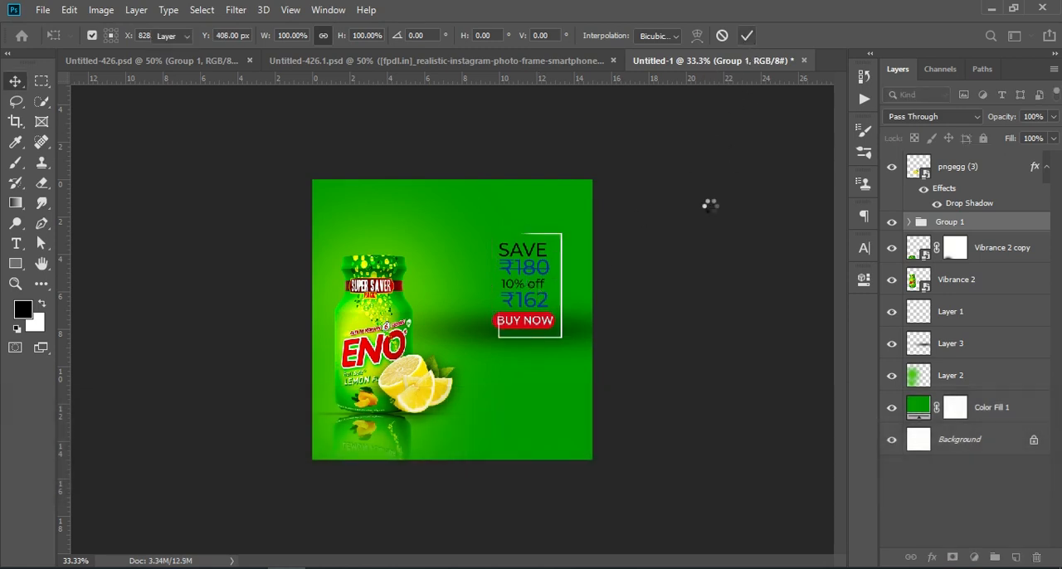
# - Expand the copied text group and inspect its layers before collapsing it again
pyautogui.press('ctrl+KP_Add')
pyautogui.press('ctrl+KP_Add')
pyautogui.press('ctrl+KP_Subtract')
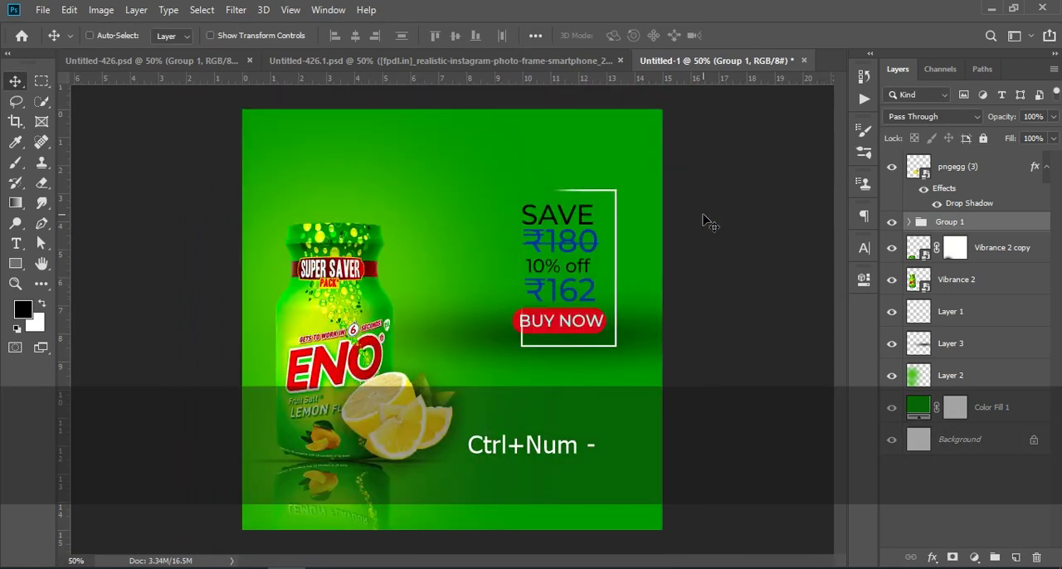
pyautogui.click(909, 223)
pyautogui.click(922, 256)
pyautogui.click(892, 248)
pyautogui.click(892, 248)
pyautogui.moveTo(1015, 257); pyautogui.dragTo(995, 455)
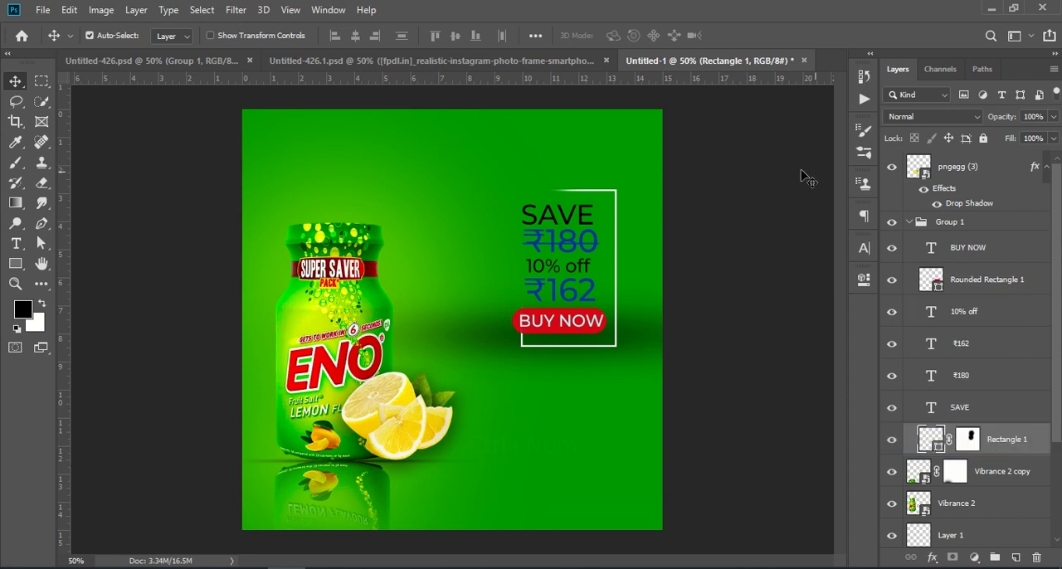
pyautogui.click(909, 223)
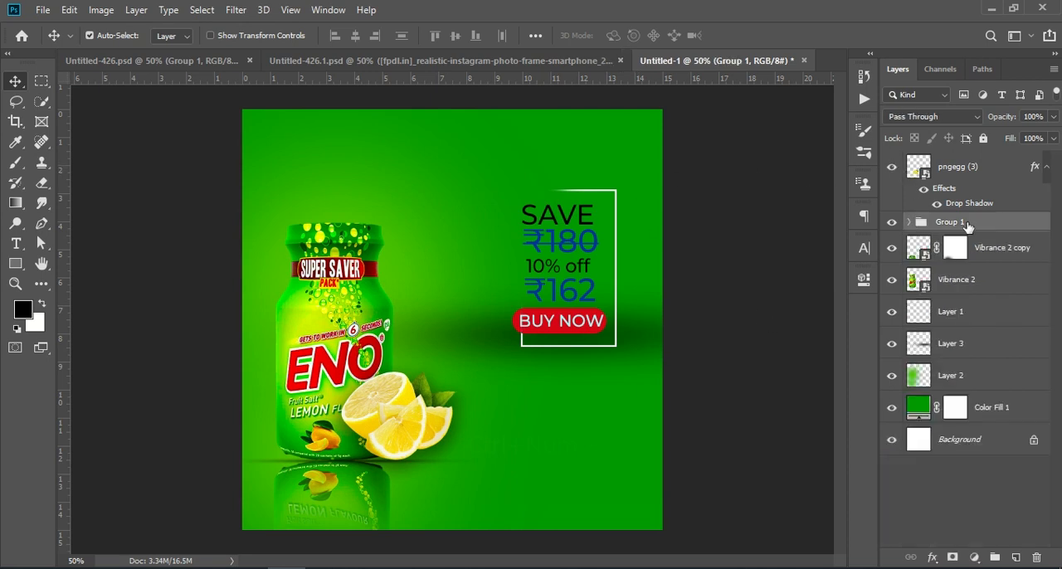
# - Place the water splash image above the lemon layer and scale it about 160% across the lower canvas
pyautogui.click(946, 492)
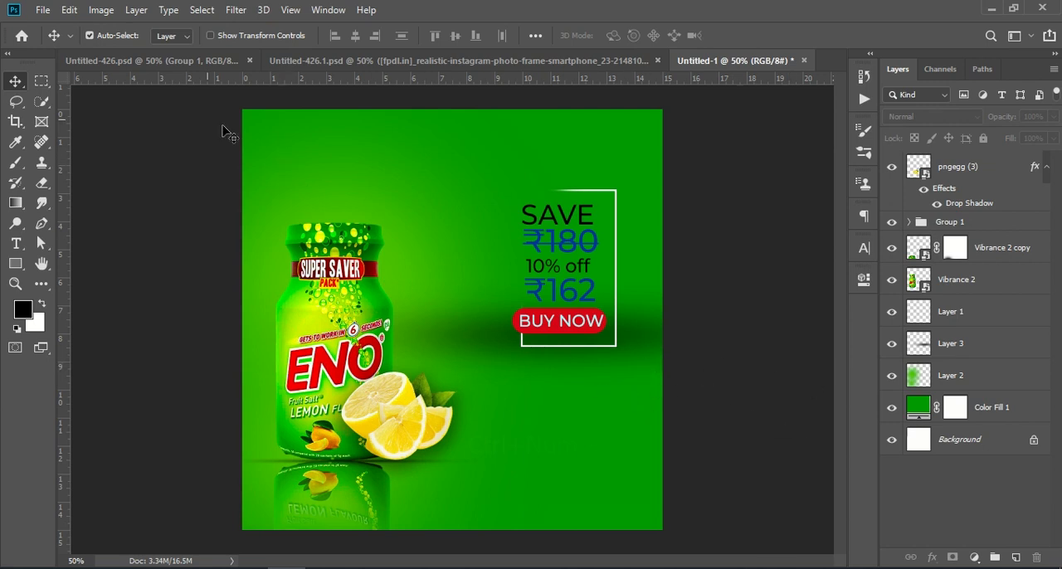
pyautogui.click(987, 165)
pyautogui.click(51, 10)
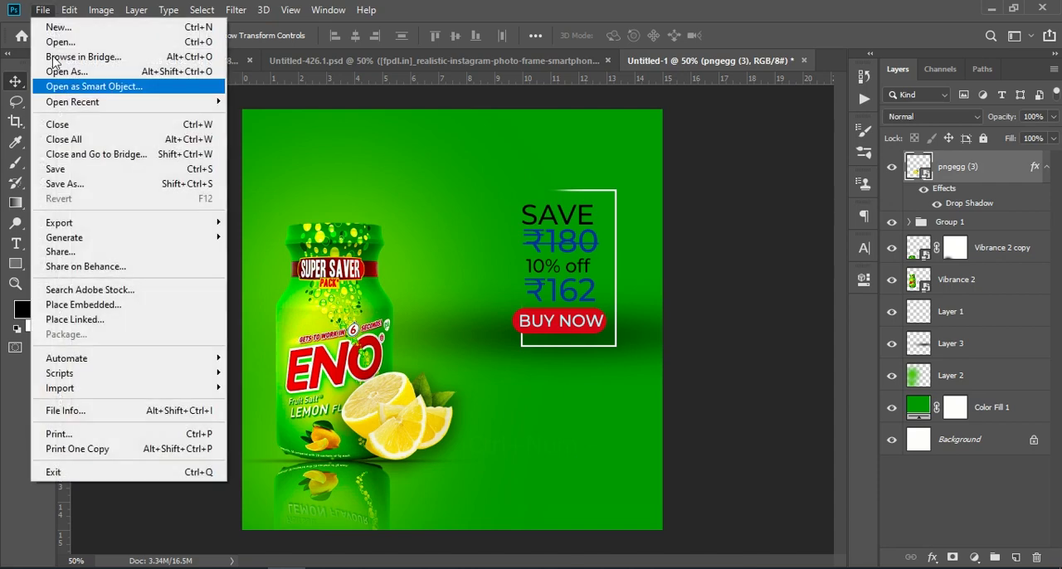
pyautogui.click(136, 305)
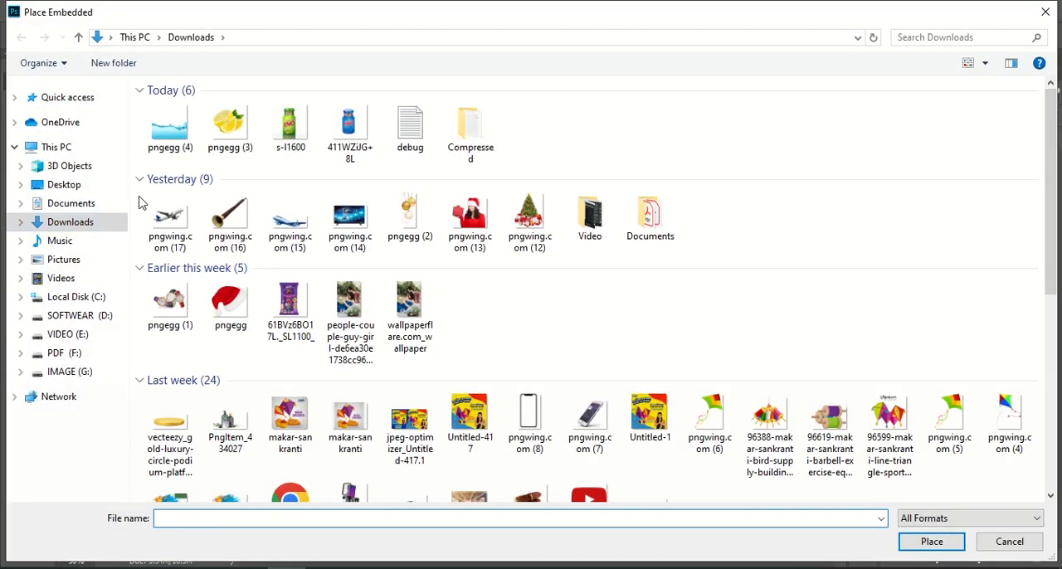
pyautogui.click(932, 541)
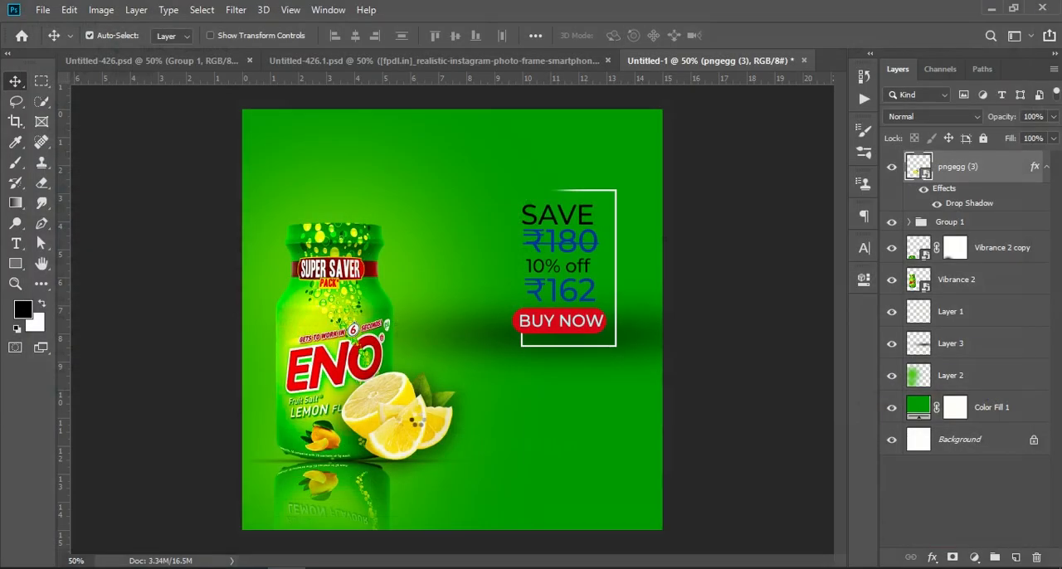
pyautogui.moveTo(466, 431); pyautogui.dragTo(393, 499)
pyautogui.moveTo(514, 393); pyautogui.dragTo(679, 387)
pyautogui.moveTo(551, 452); pyautogui.dragTo(539, 408)
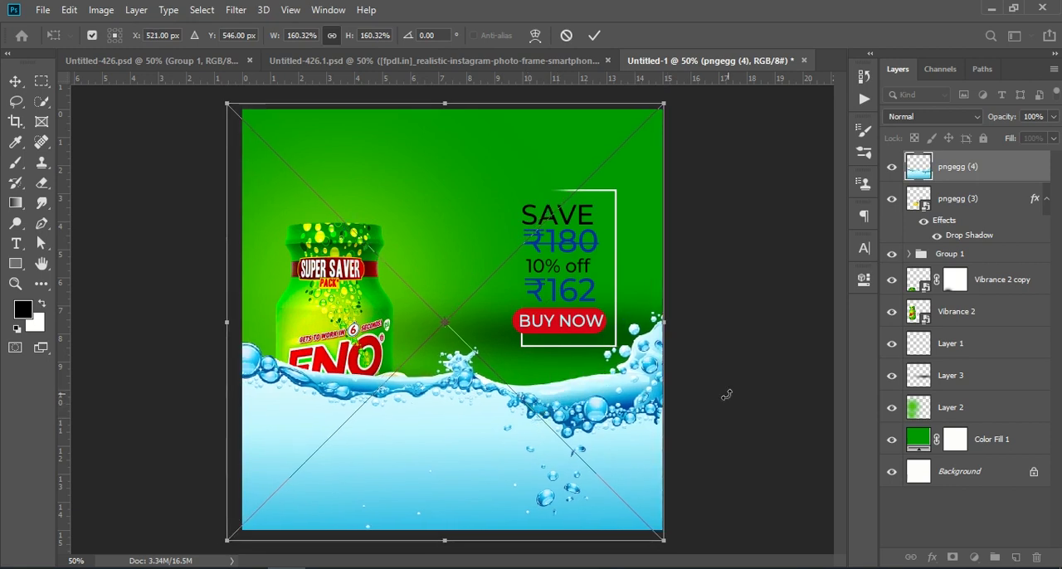
pyautogui.click(594, 35)
# - Flip the water splash horizontally
pyautogui.hotkey('ctrl', 't')
pyautogui.rightClick(443, 464)
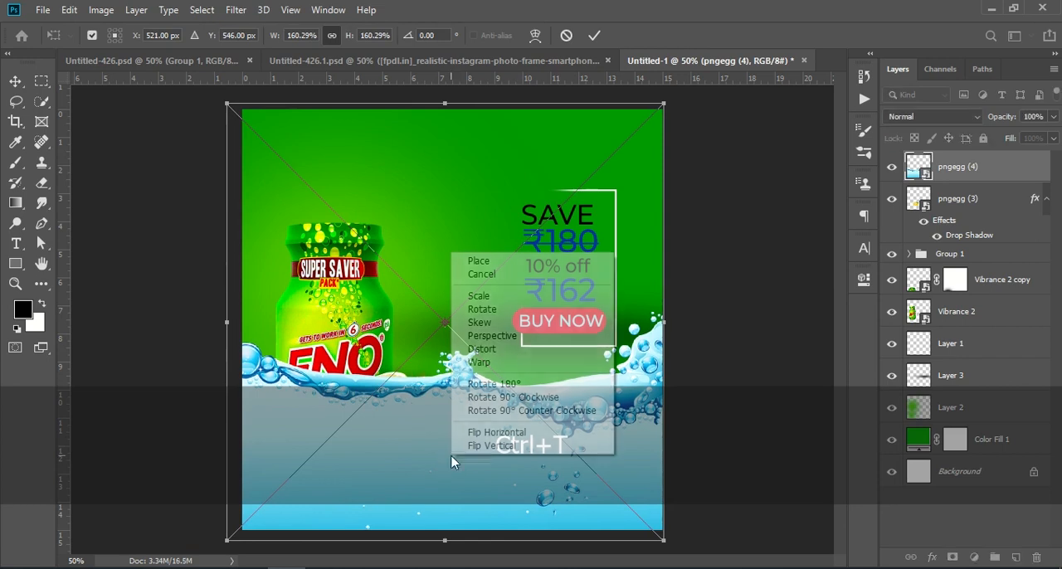
pyautogui.click(514, 433)
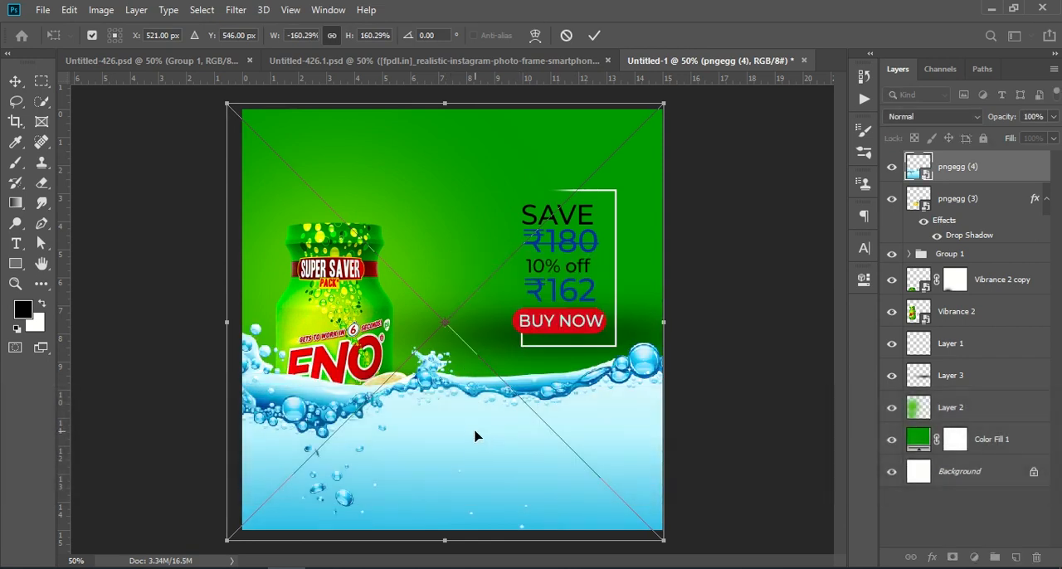
# - Set the water splash layer's blend mode to Divide
pyautogui.click(975, 513)
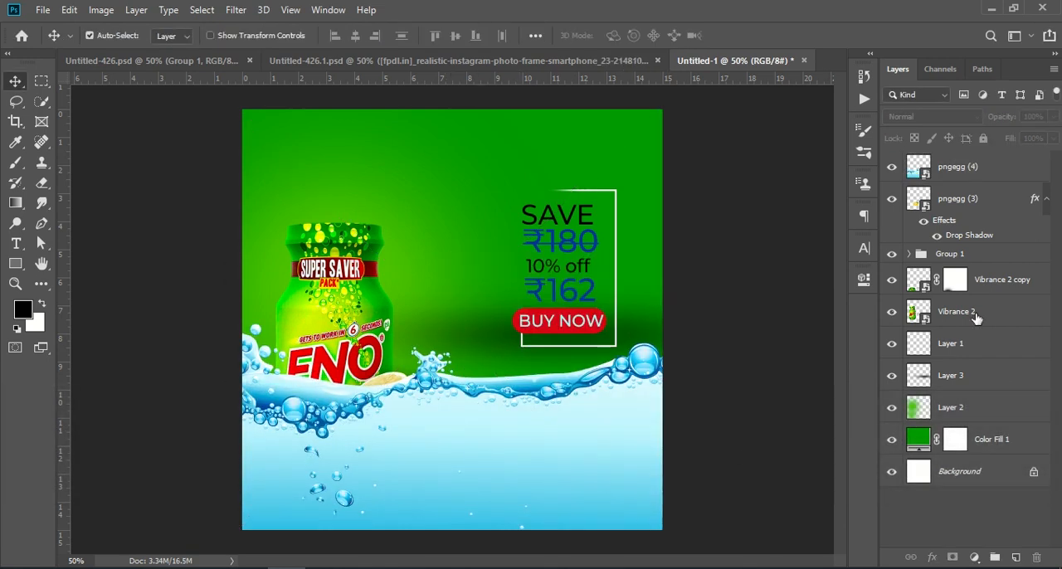
pyautogui.click(967, 171)
pyautogui.click(924, 118)
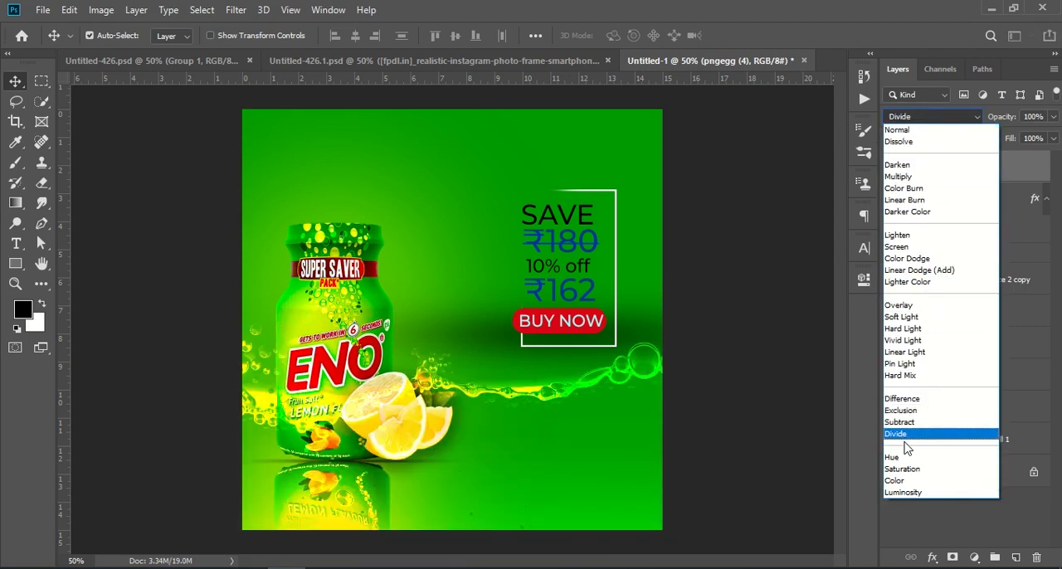
pyautogui.click(997, 516)
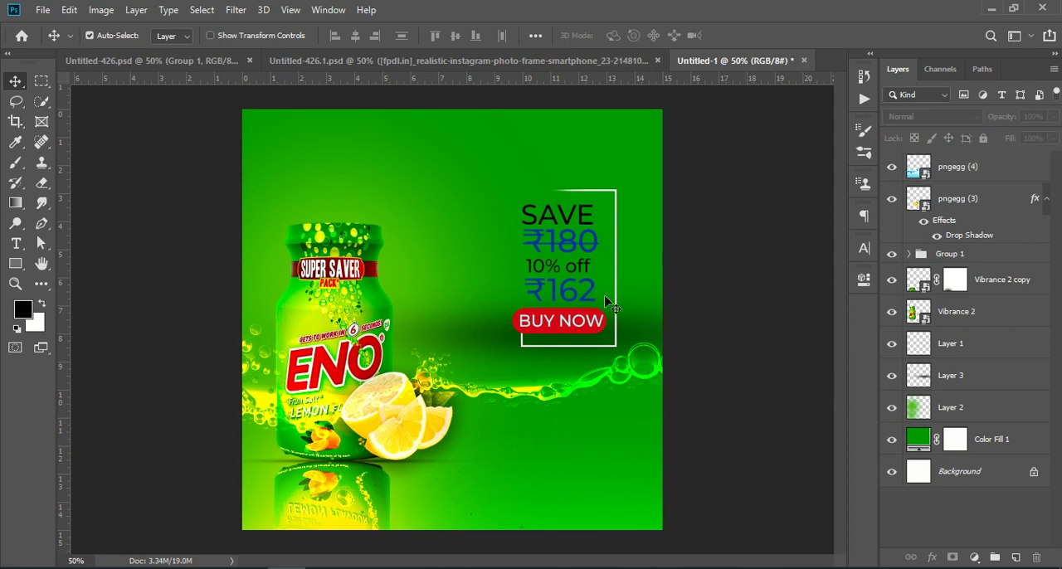
# - Add a new layer above Layer 2, sample the bottle's green, and paint a large 800 px soft spot behind the price text
pyautogui.click(962, 407)
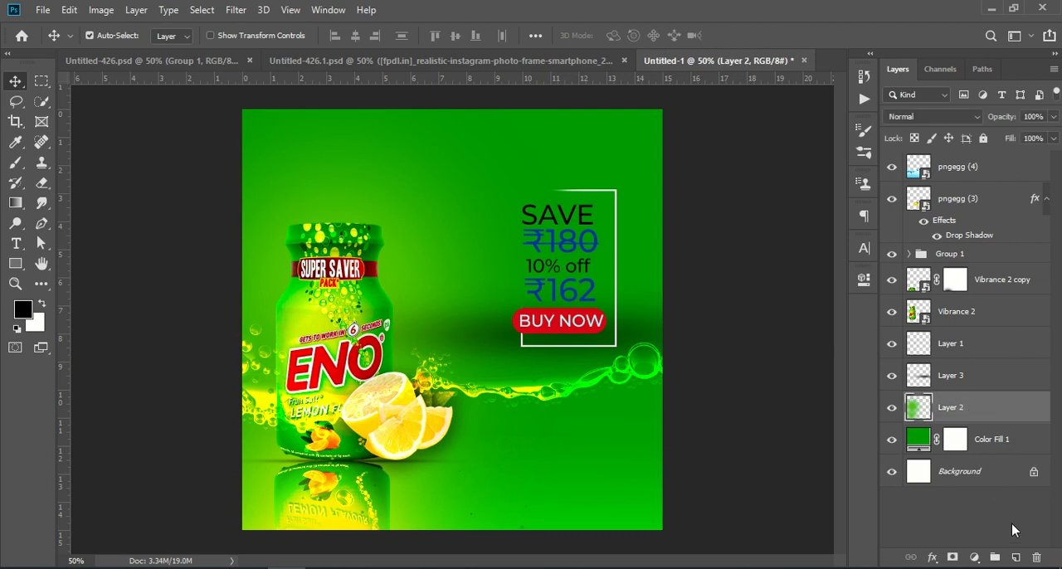
pyautogui.click(1015, 557)
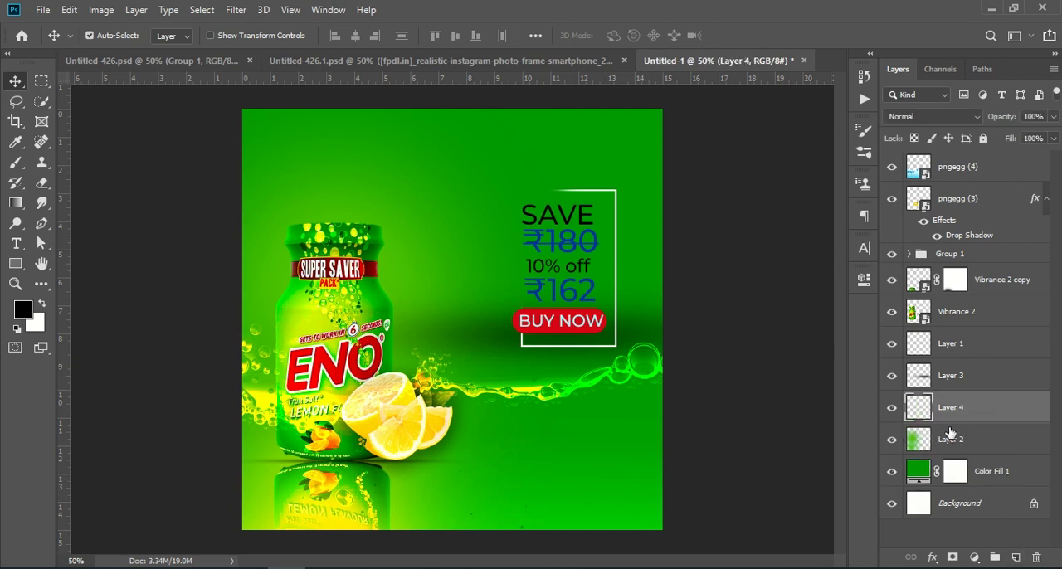
pyautogui.click(15, 163)
pyautogui.click(14, 142)
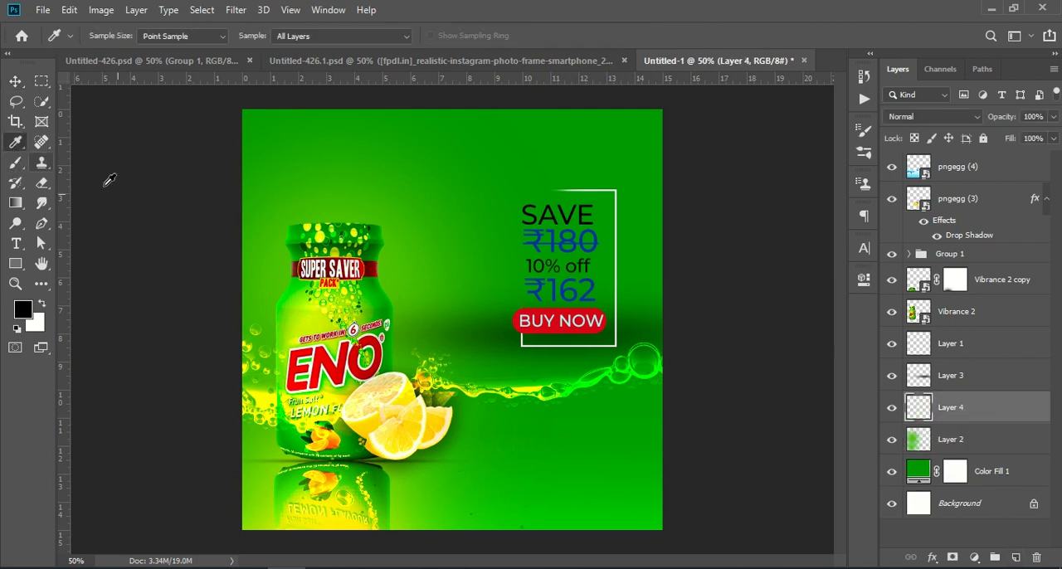
pyautogui.click(291, 296)
pyautogui.click(15, 163)
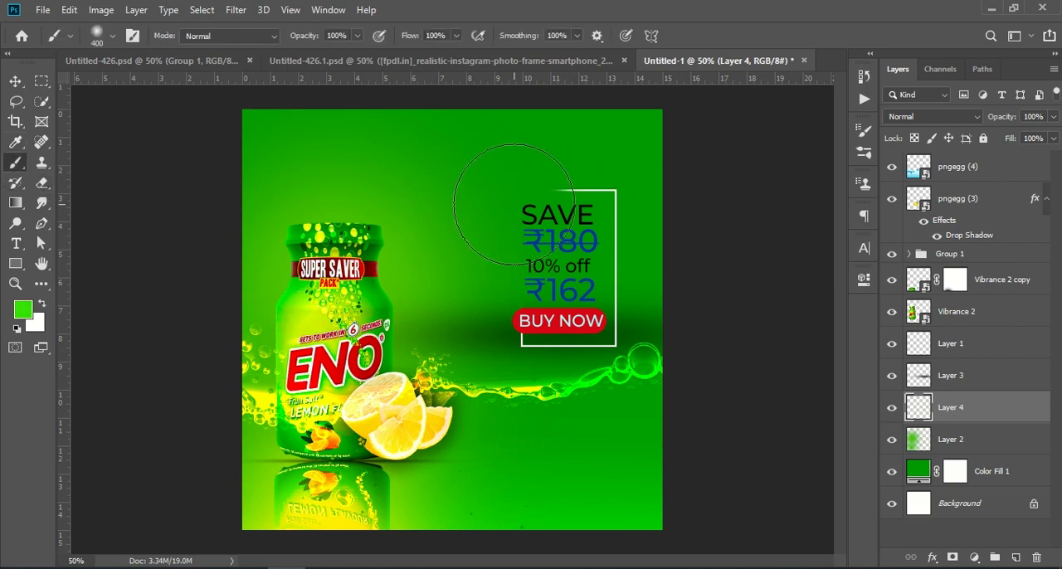
pyautogui.press(']')
pyautogui.press(']')
pyautogui.press(']')
pyautogui.press(']')
pyautogui.click(570, 220)
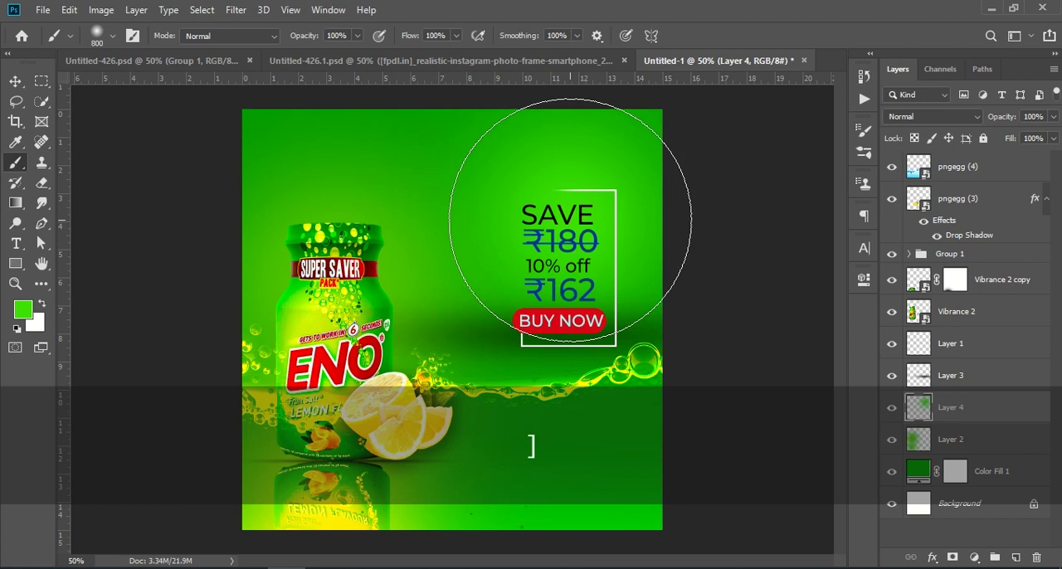
# - Adjust the new layer's opacity and lower Layer 2's opacity to 78%
pyautogui.moveTo(1004, 121)
pyautogui.mouseDown()
pyautogui.moveTo(974, 121)
pyautogui.moveTo(982, 115)
pyautogui.mouseUp()
pyautogui.click(945, 438)
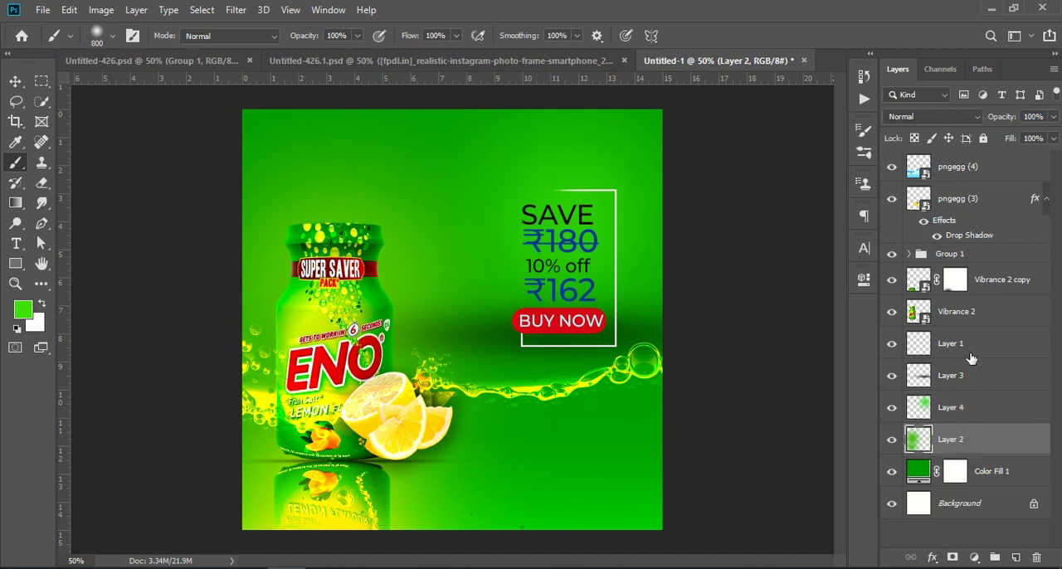
pyautogui.moveTo(991, 117); pyautogui.dragTo(979, 120)
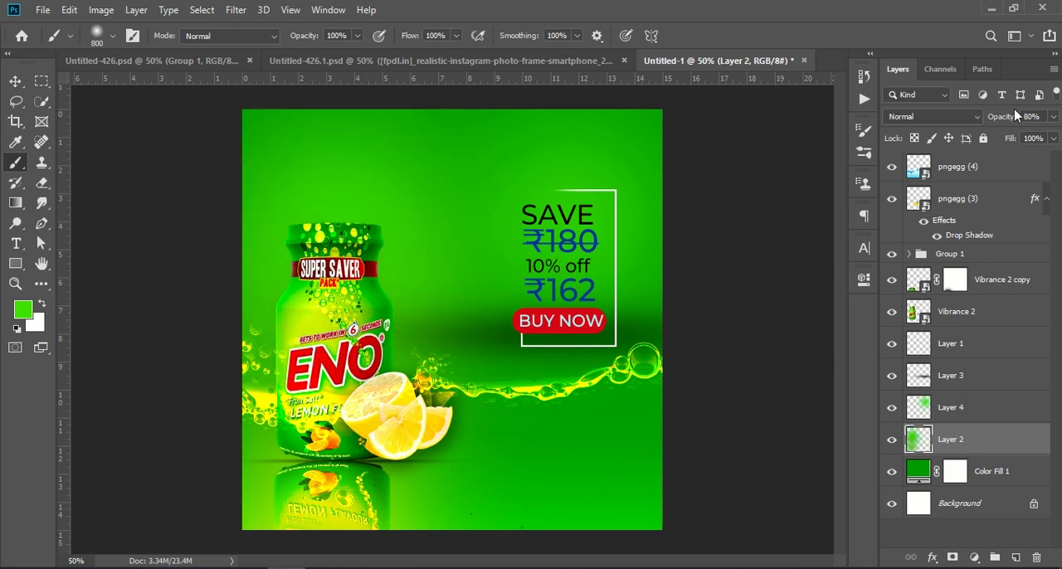
pyautogui.moveTo(1005, 122); pyautogui.dragTo(1000, 122)
# - Select the top water splash layer and stamp all visible layers into a new merged layer
pyautogui.click(16, 81)
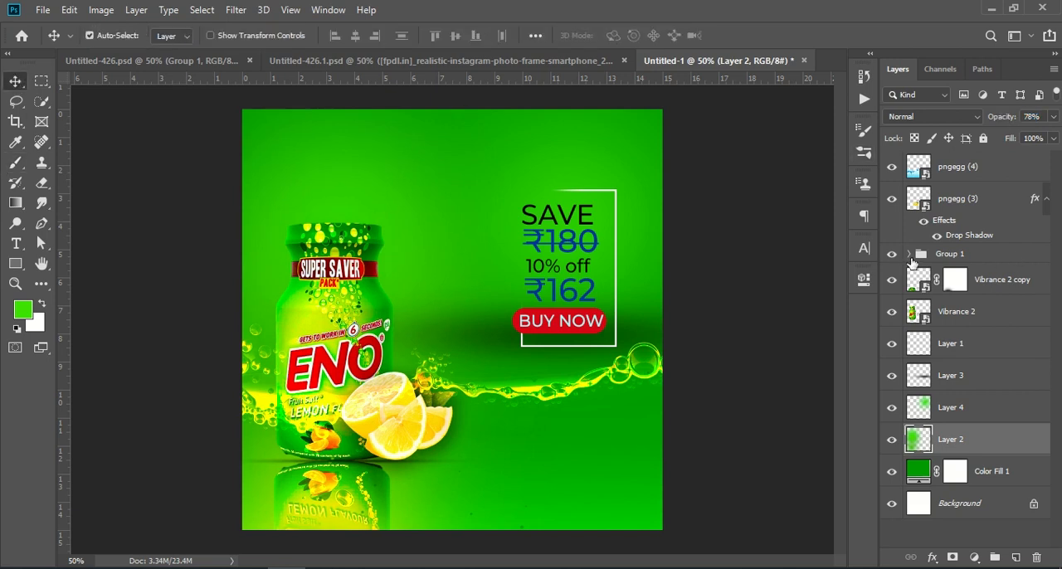
pyautogui.click(961, 171)
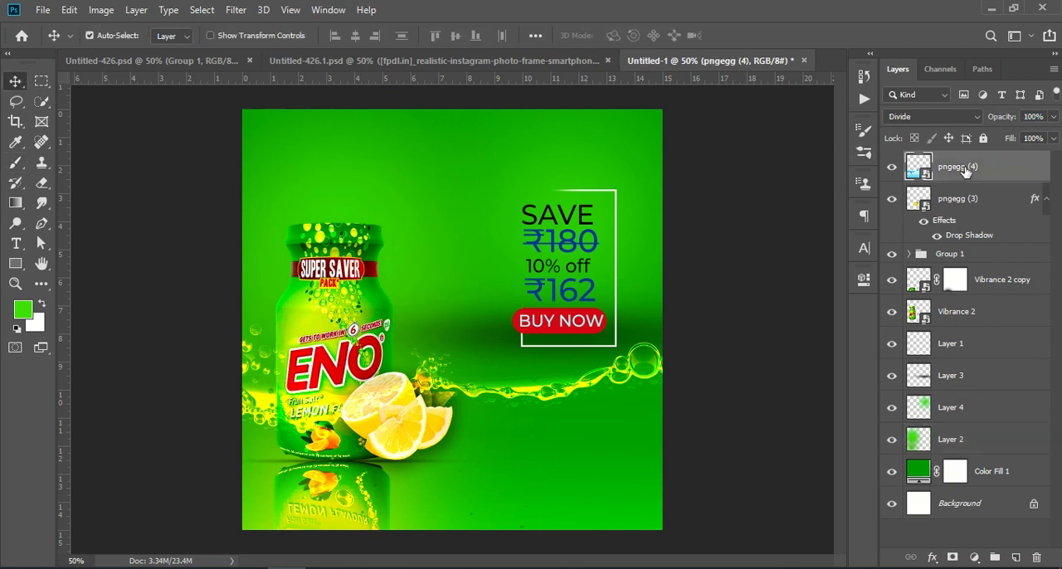
pyautogui.press('ctrl')
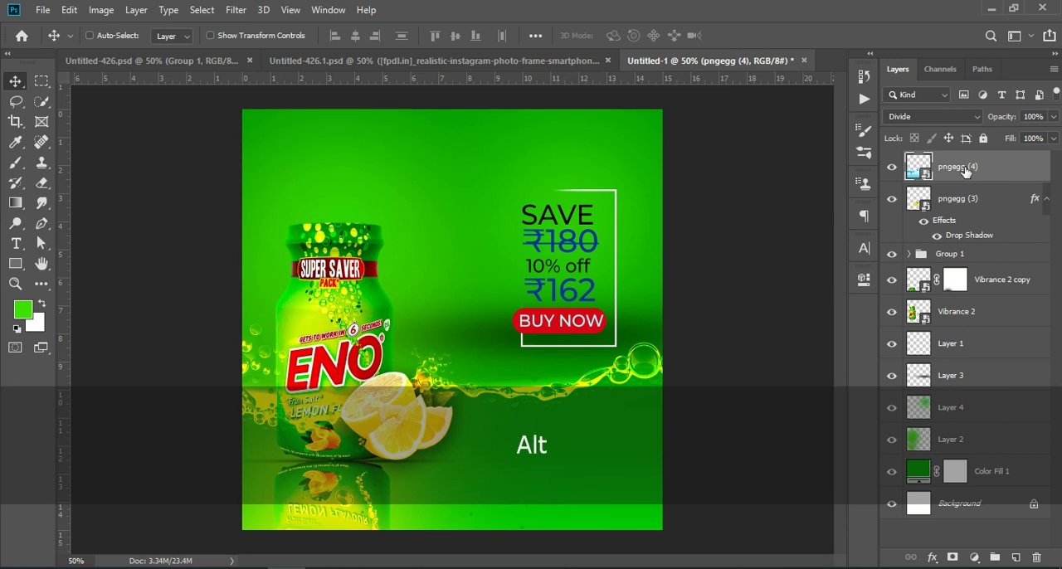
pyautogui.hotkey('ctrl', 'alt', 'shift', 'e')
# - Open the Camera Raw Filter on the merged layer and set Clarity to +14 and Texture to +19
pyautogui.click(236, 10)
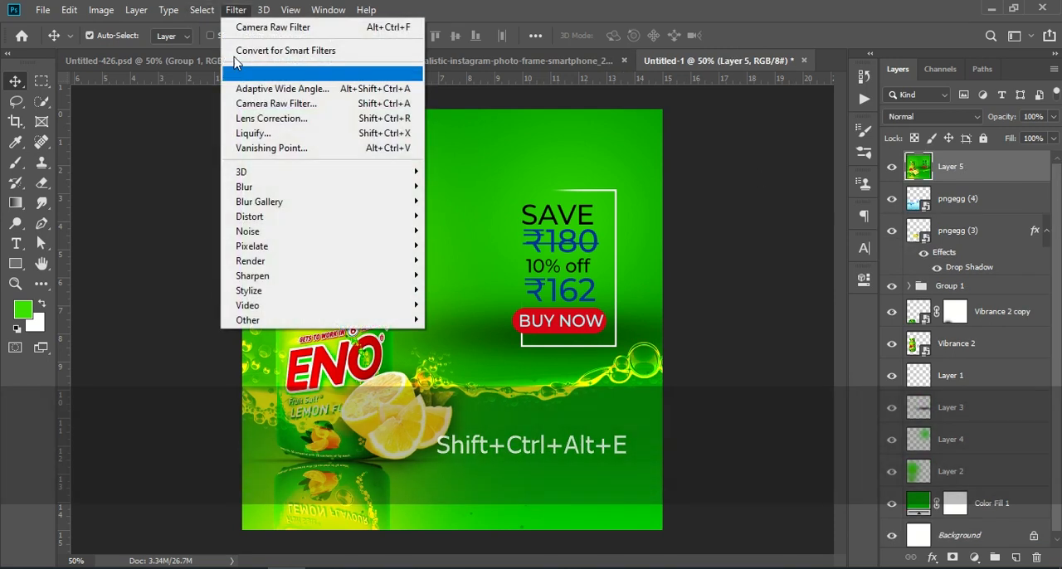
pyautogui.click(320, 104)
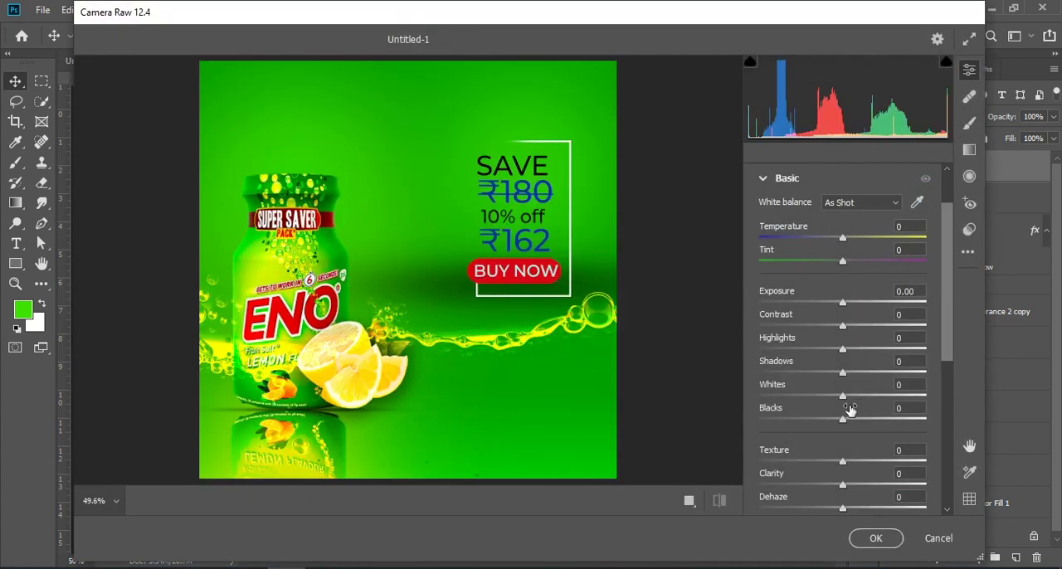
pyautogui.scroll(-1, 848, 409)
pyautogui.moveTo(847, 453)
pyautogui.mouseDown()
pyautogui.moveTo(859, 452)
pyautogui.moveTo(854, 460)
pyautogui.mouseUp()
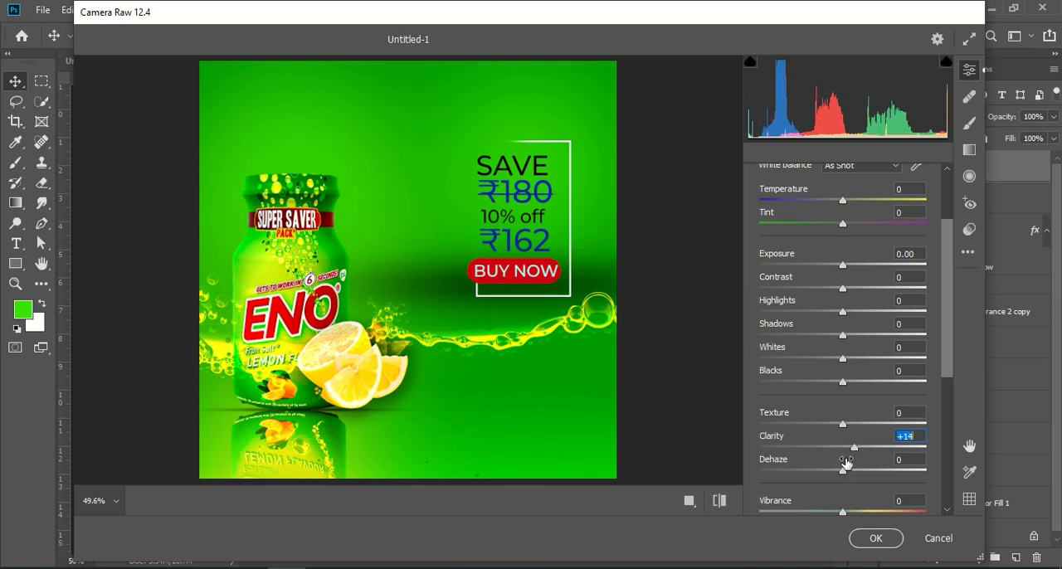
pyautogui.moveTo(846, 426); pyautogui.dragTo(859, 423)
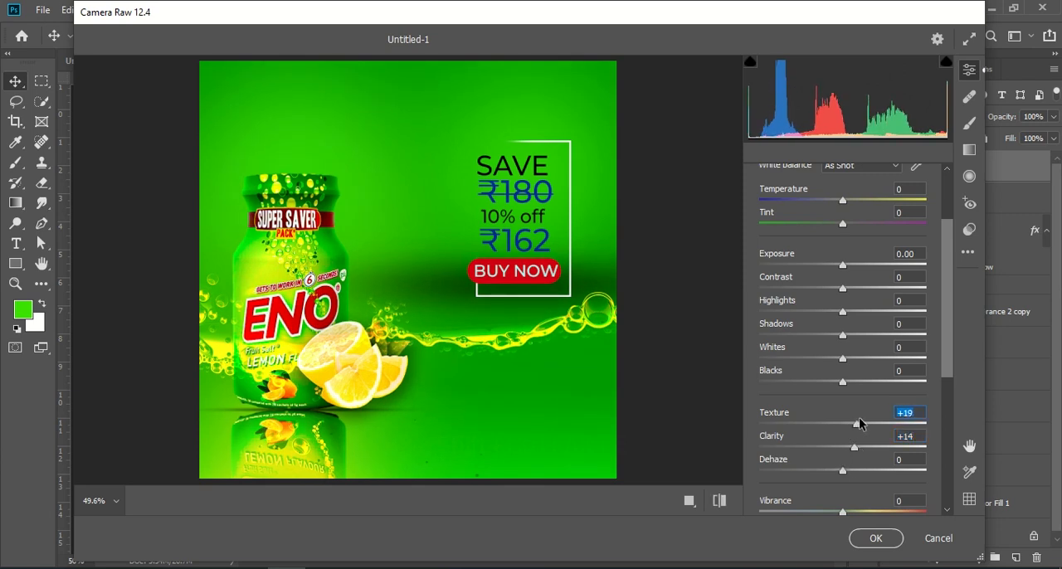
# - Set Contrast +32, Highlights +46, Shadows -32, Whites -70 and Blacks +44, and apply the filter
pyautogui.moveTo(845, 292); pyautogui.dragTo(785, 363)
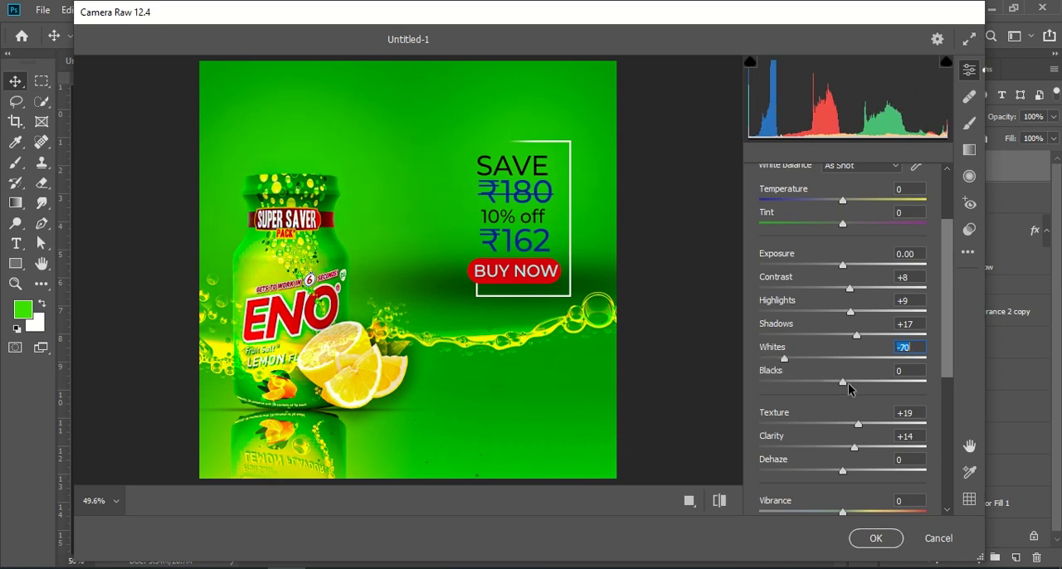
pyautogui.moveTo(844, 383); pyautogui.dragTo(880, 380)
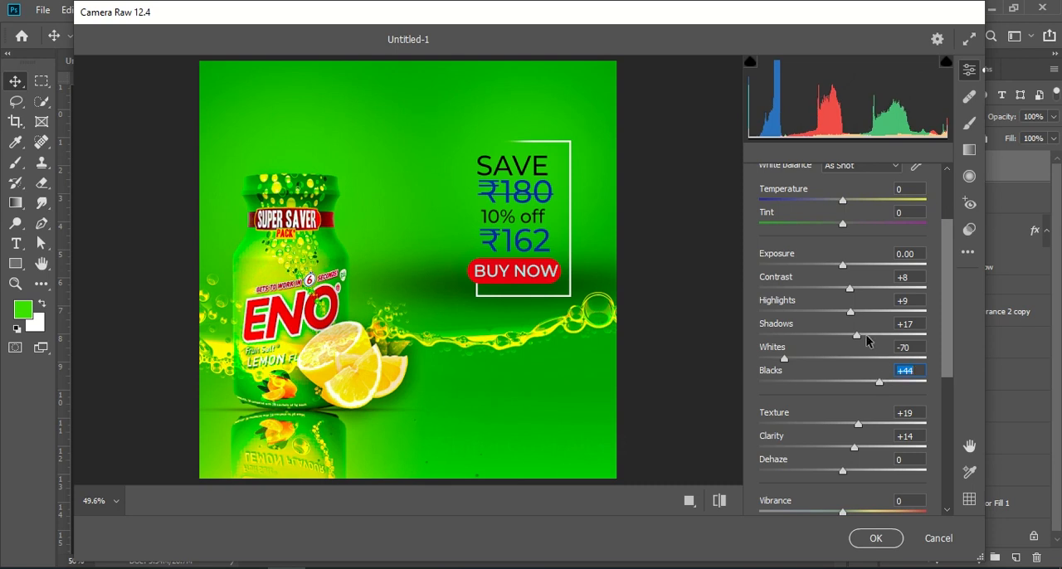
pyautogui.moveTo(855, 337); pyautogui.dragTo(870, 293)
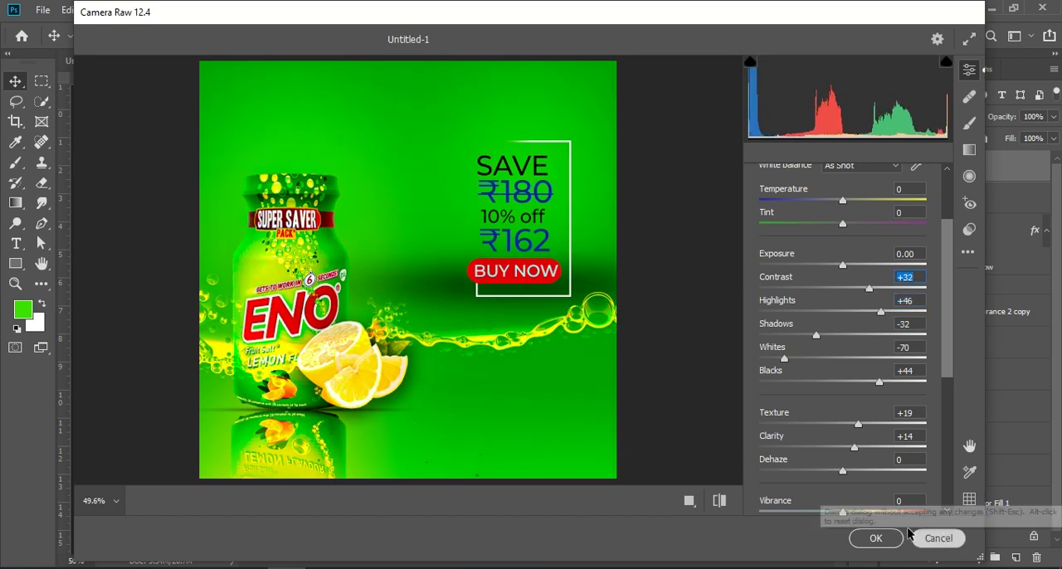
pyautogui.click(881, 539)
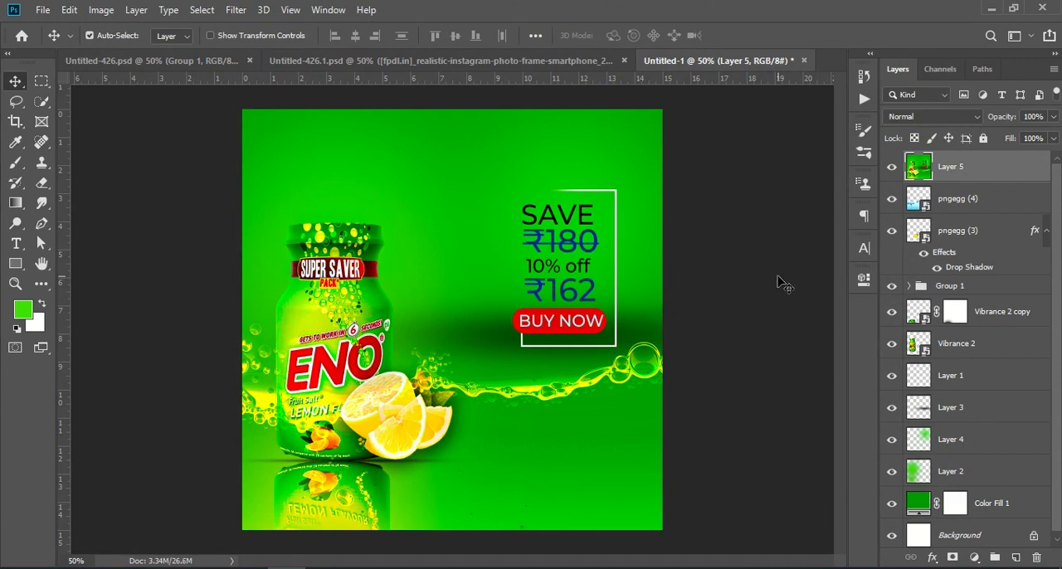
# - Toggle the merged layer's visibility off and on to compare the colour grading
pyautogui.click(892, 167)
pyautogui.click(892, 168)
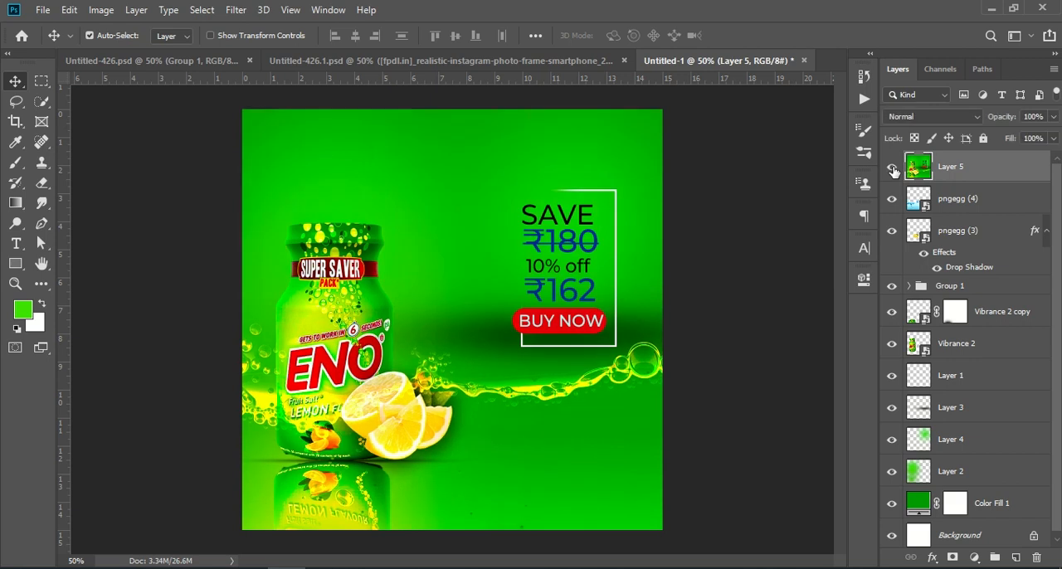